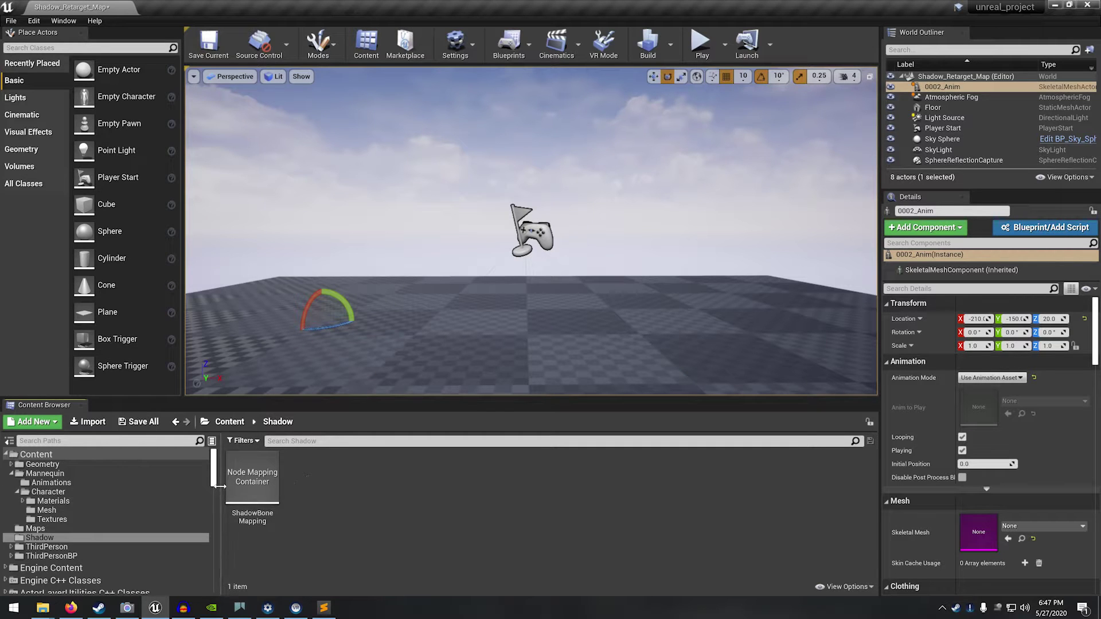
Import 0002.fbx from the 2020-05-27 take folder into the Shadow folder as a skeletal mesh with animations.
click(90, 423)
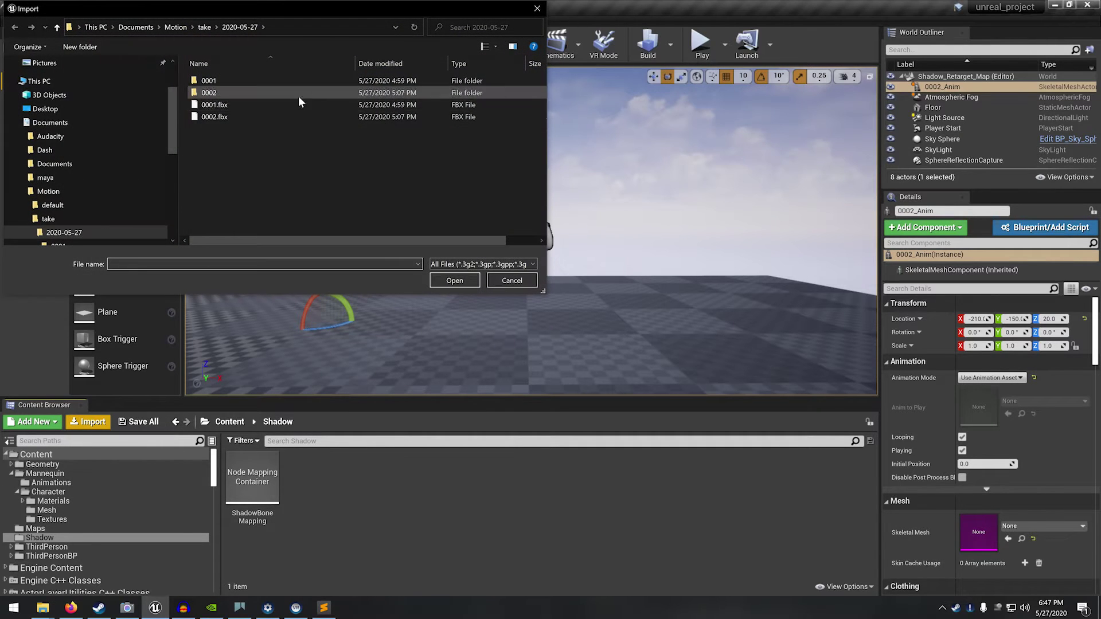
click(221, 119)
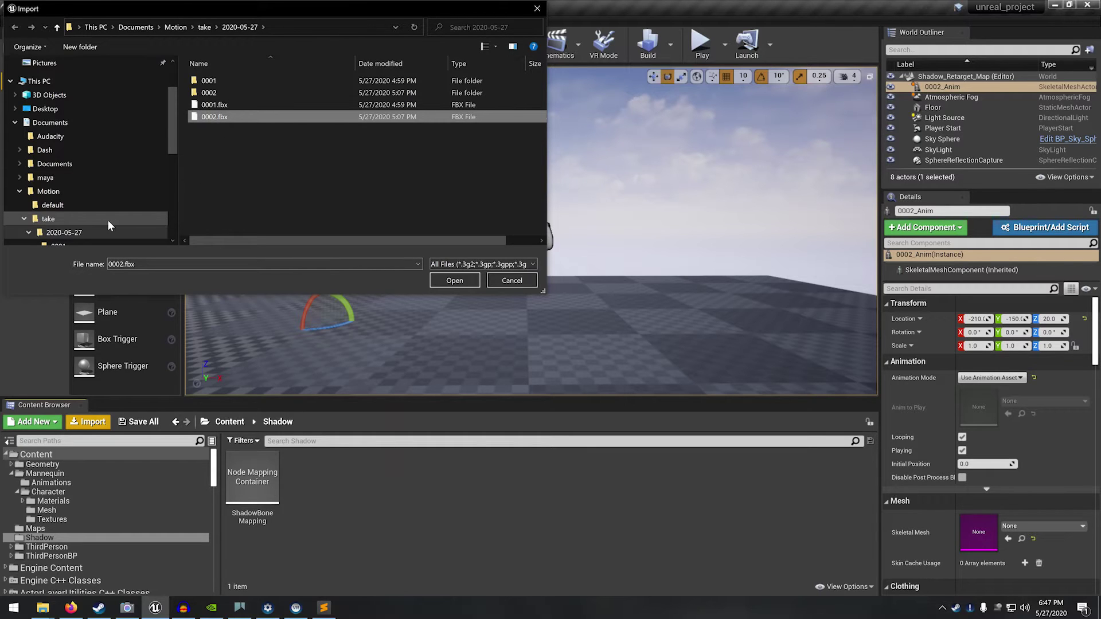
click(72, 234)
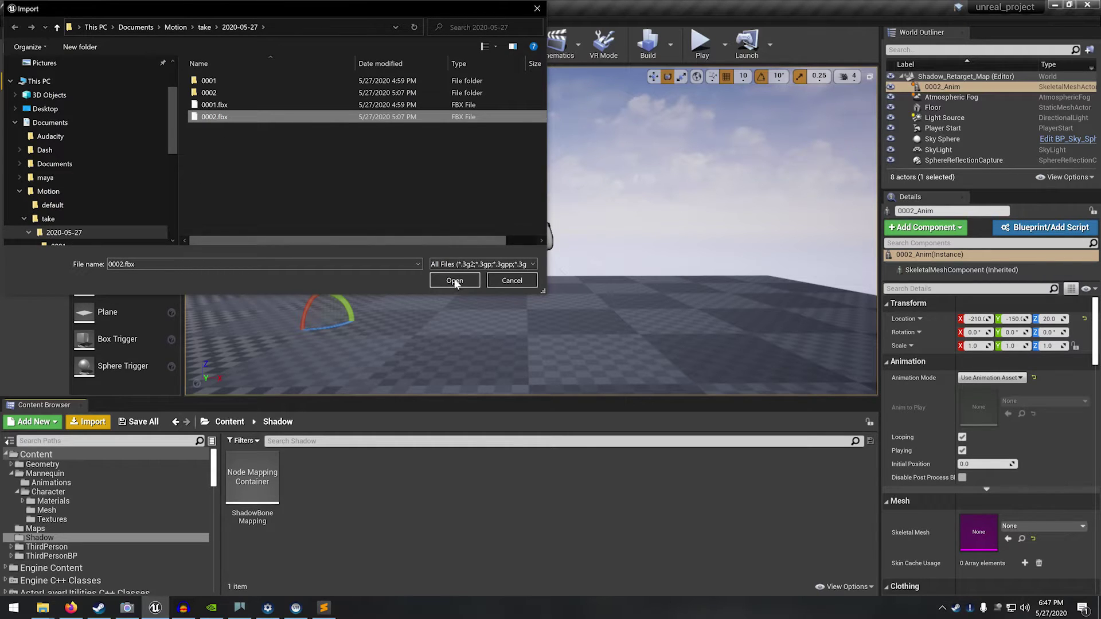
click(454, 281)
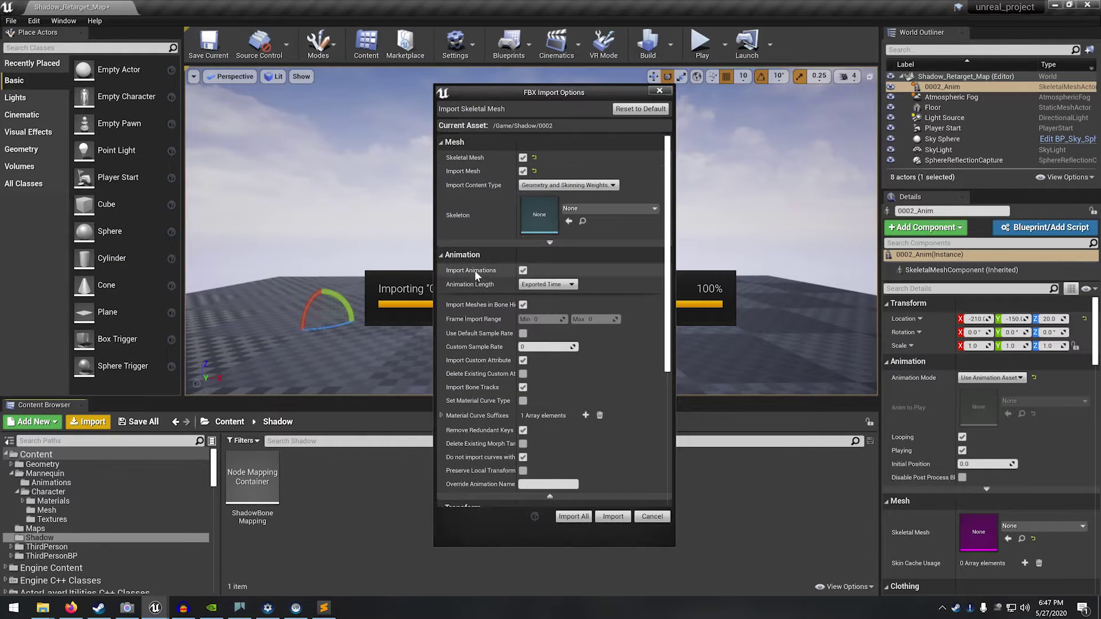
click(608, 516)
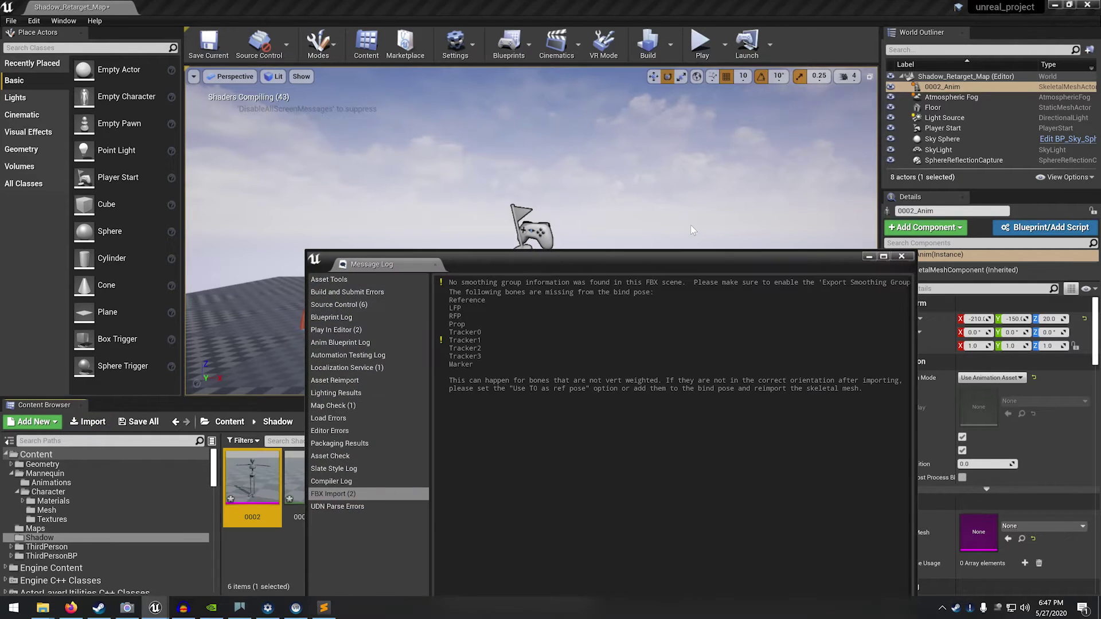
click(901, 257)
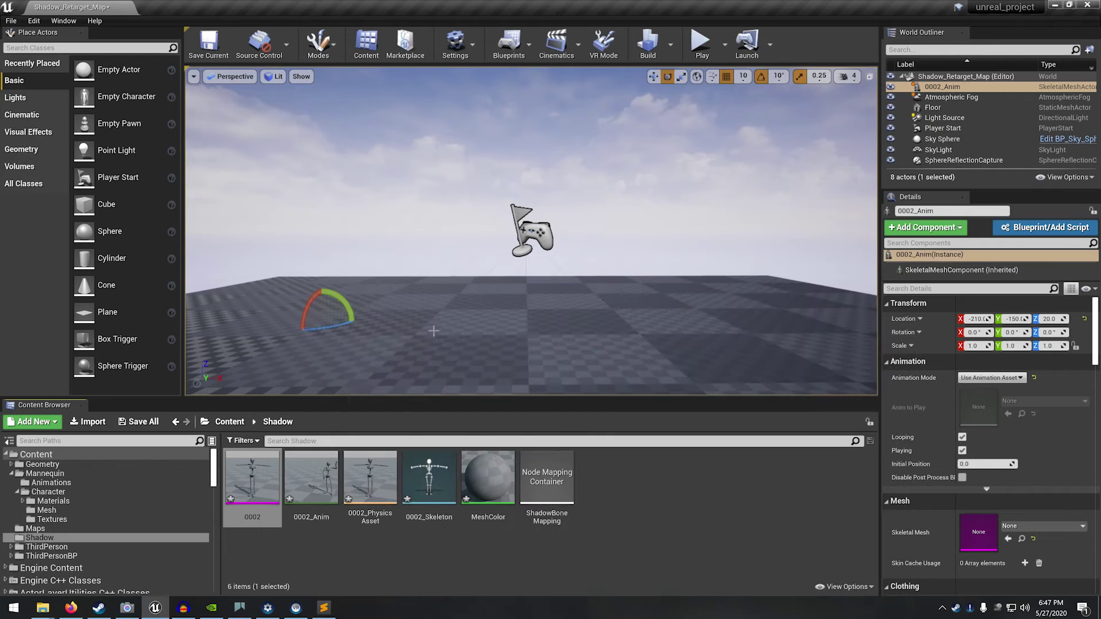
Place the 0002_Anim animation in the level and preview it in the animation editor.
drag(311, 476, 322, 334)
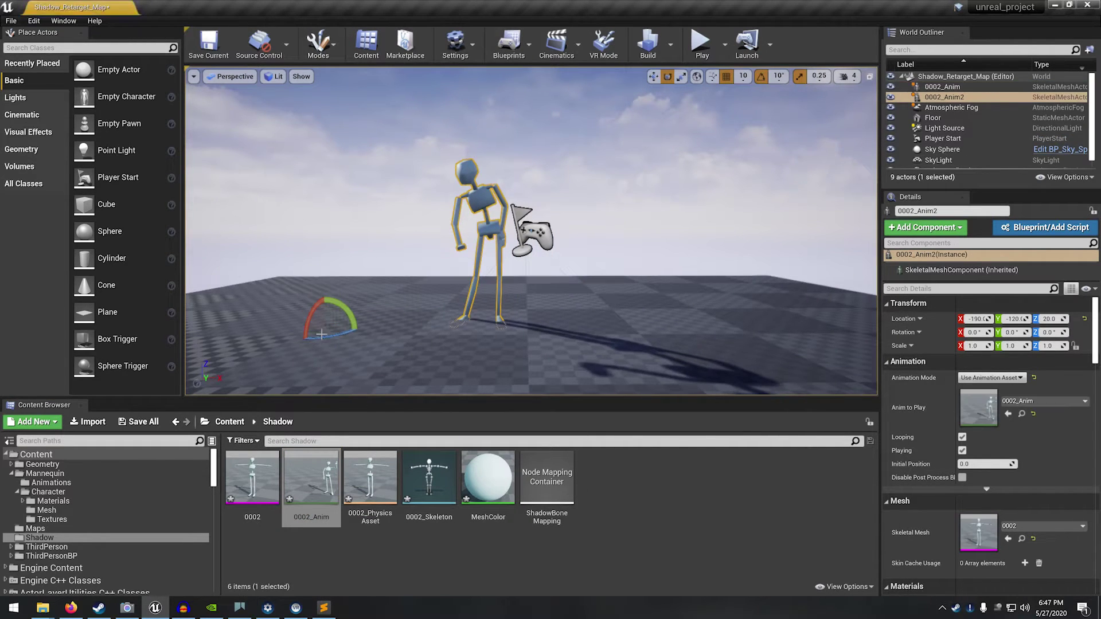
double_click(310, 480)
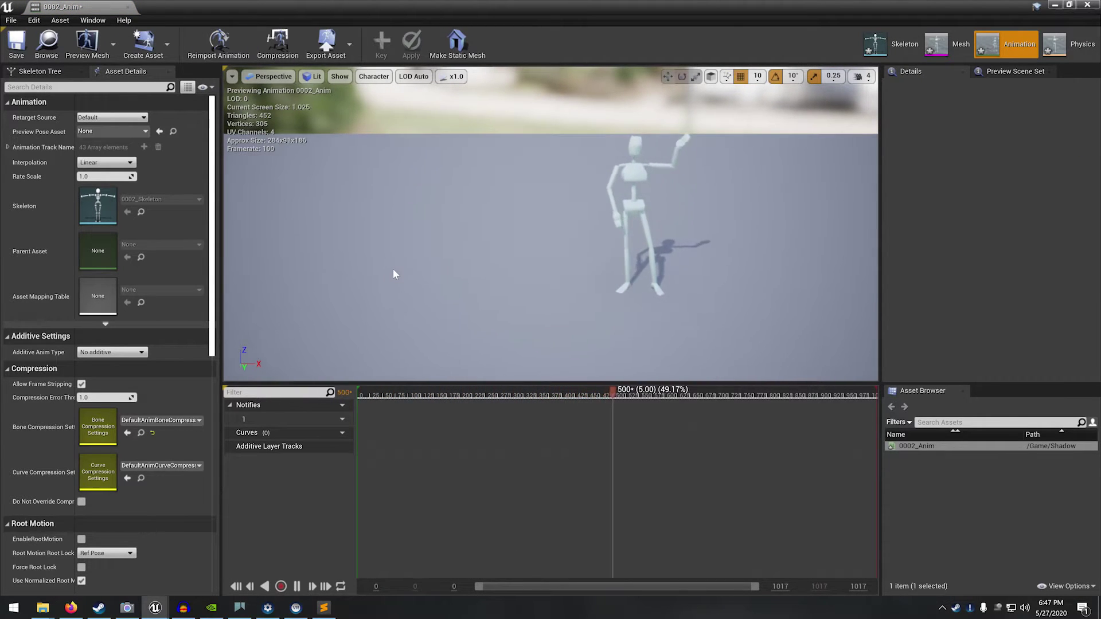
click(129, 7)
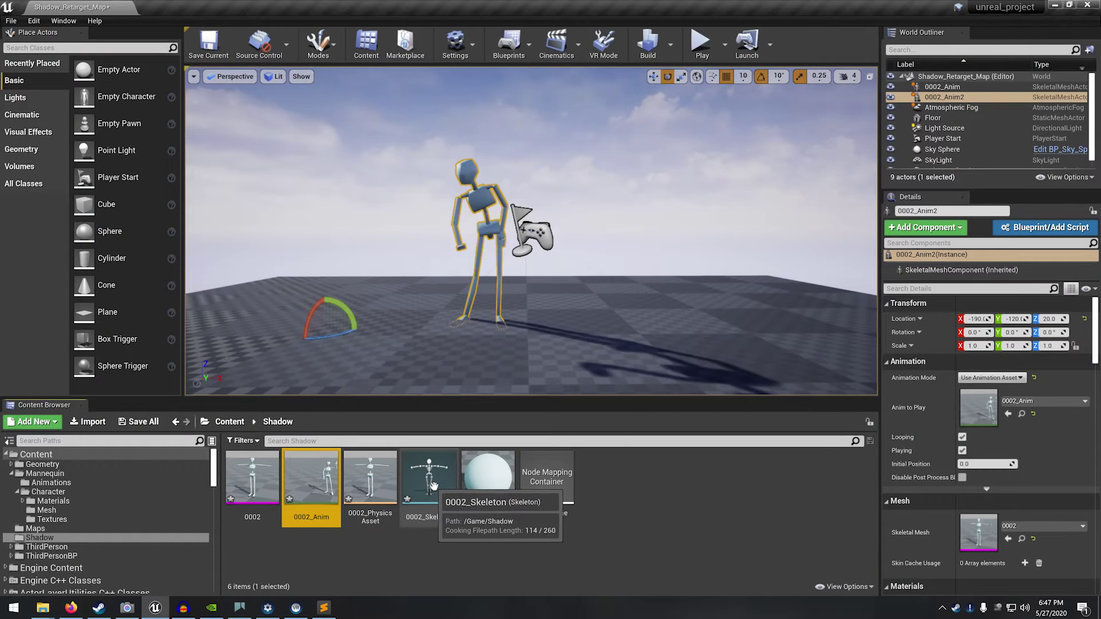
Open 0002_Skeleton in the Retarget Manager and assign it the Humanoid rig.
double_click(435, 492)
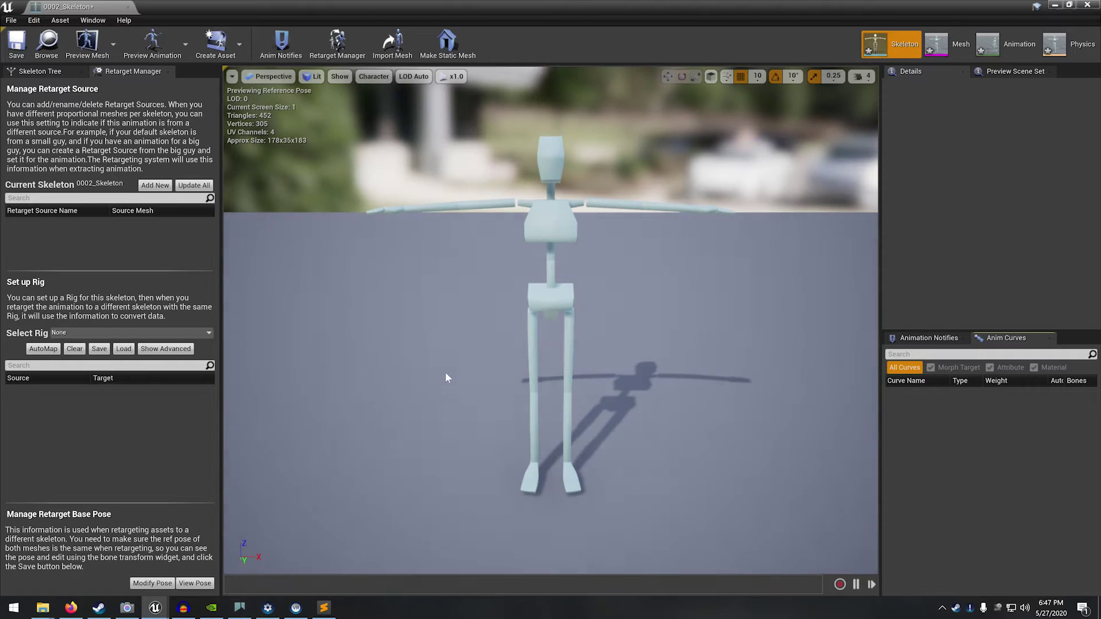
click(340, 43)
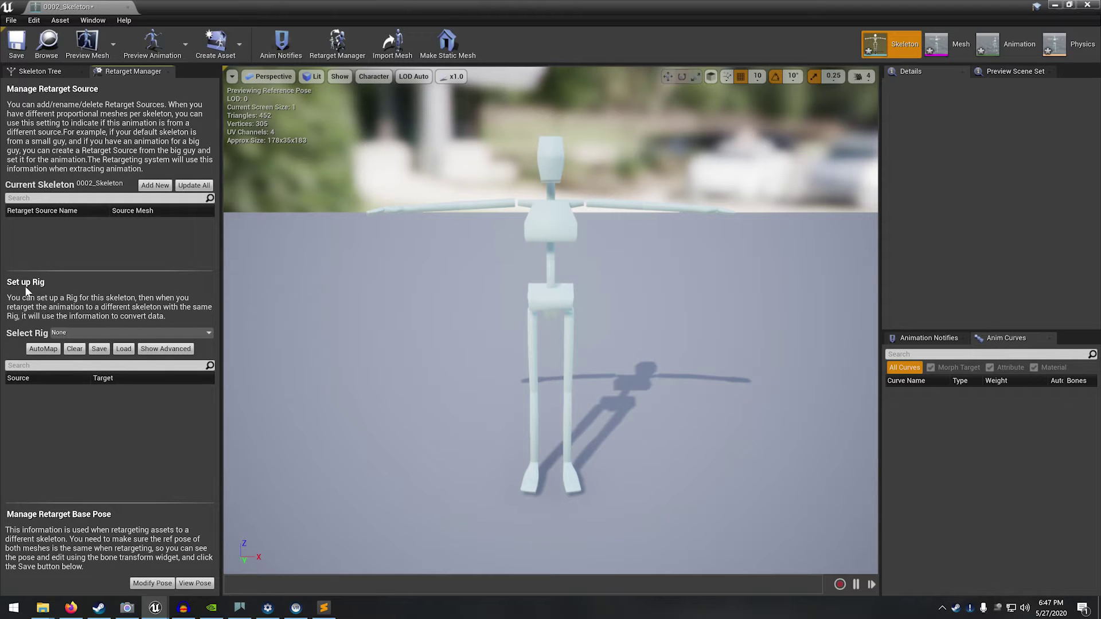
click(77, 330)
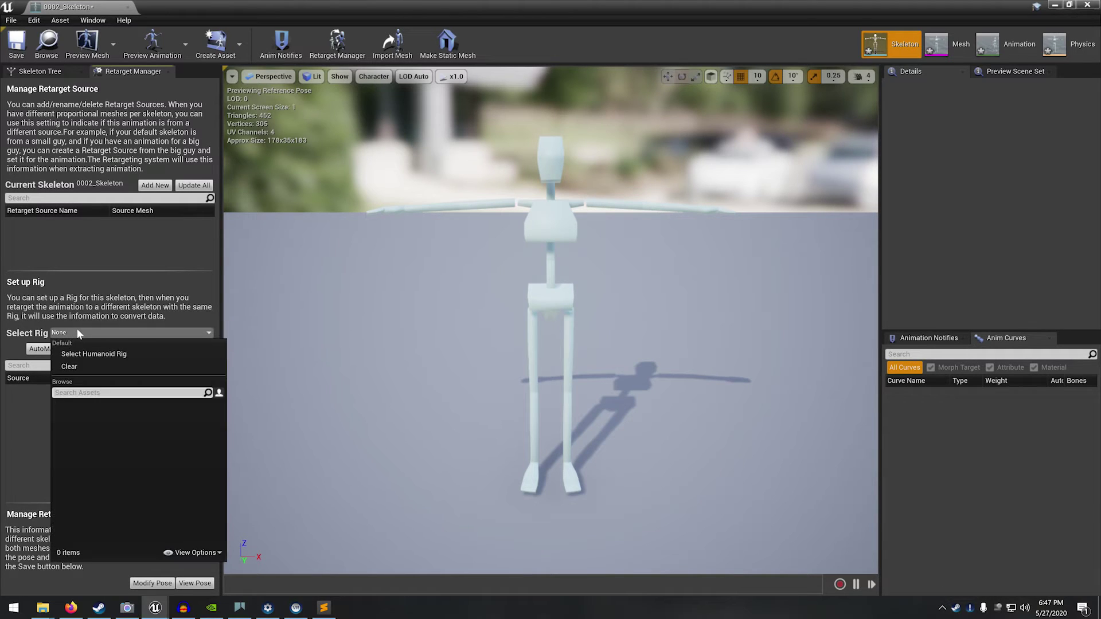
click(88, 356)
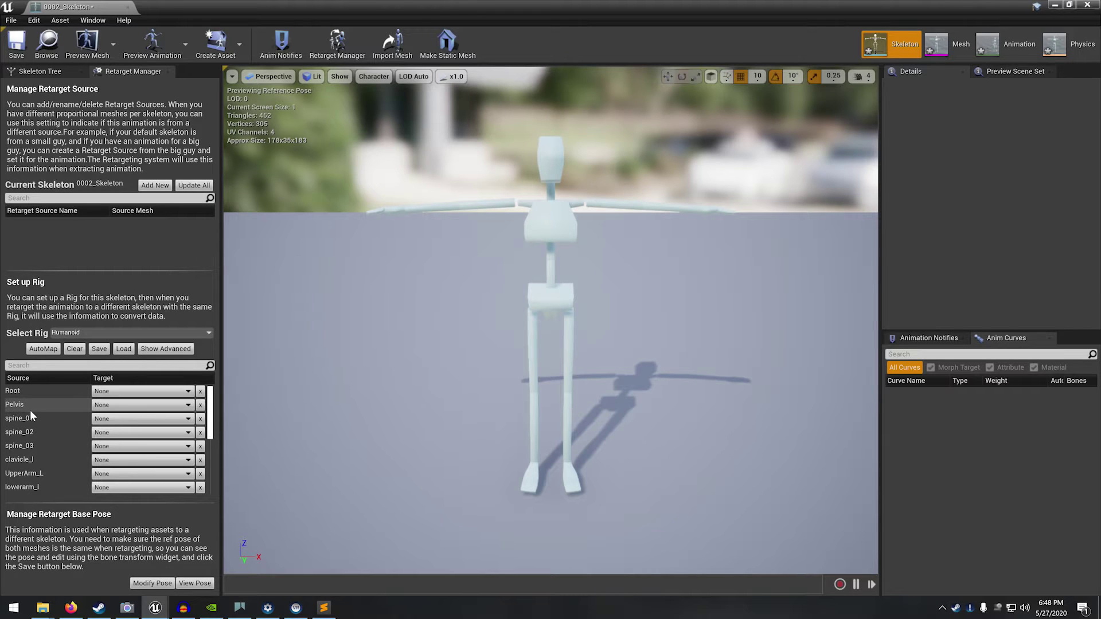
Auto-map the rig bones, load the ShadowBoneMapping container over them, and review the base bone mapping.
click(44, 349)
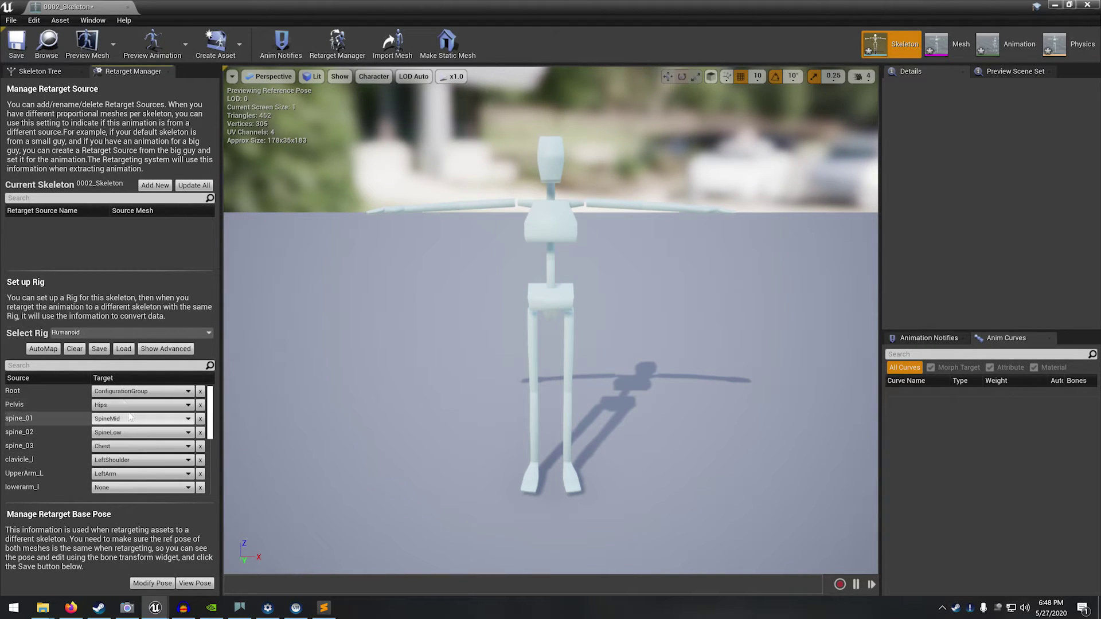
click(123, 349)
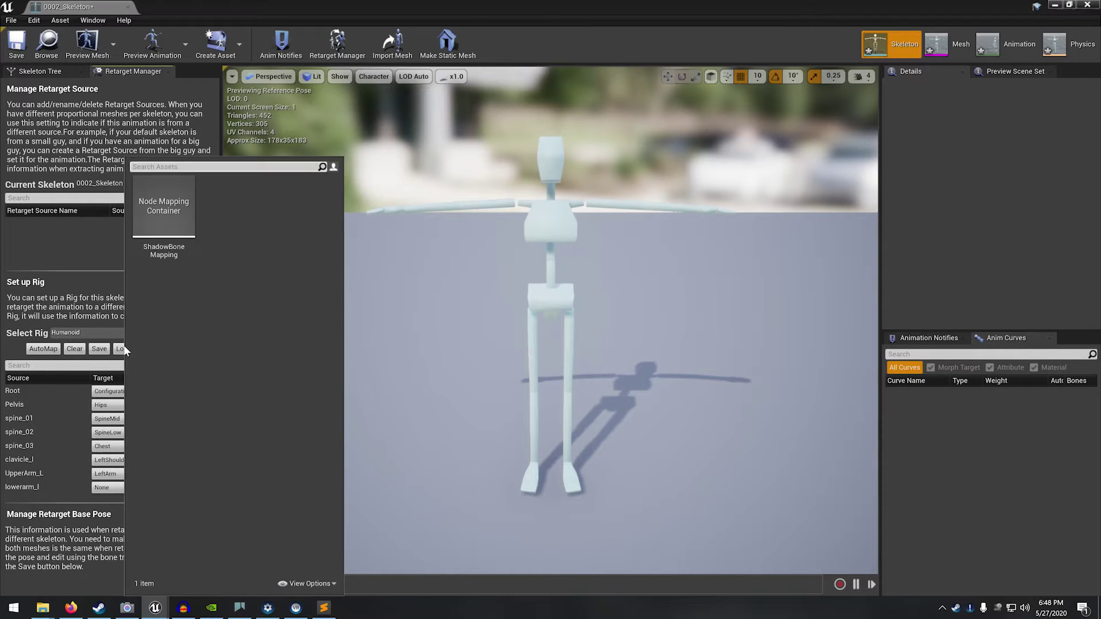
click(167, 222)
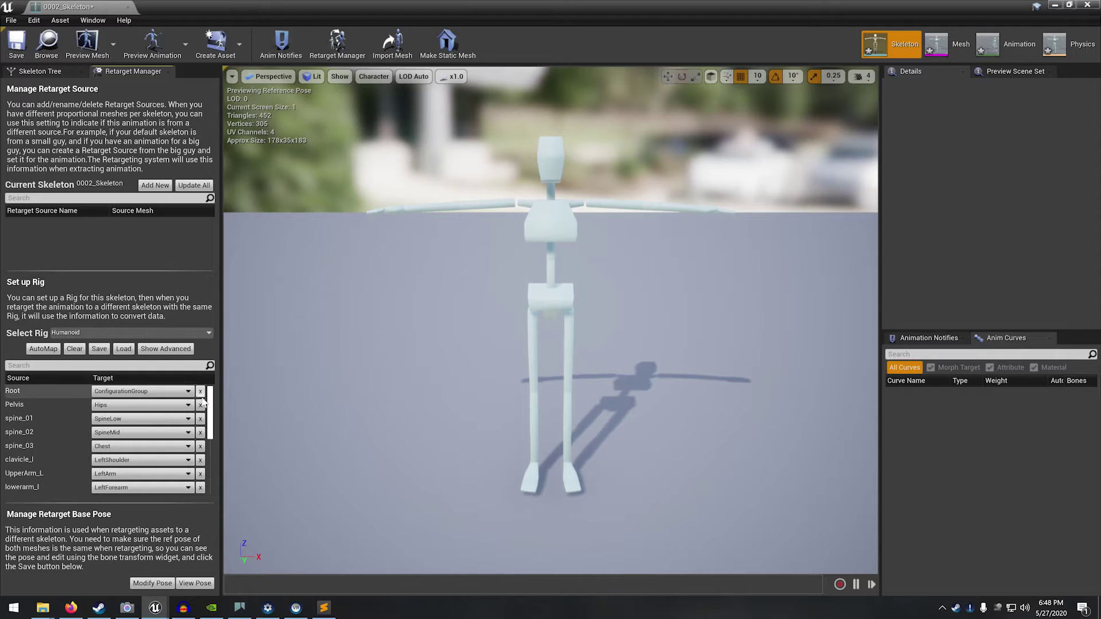
scroll(211, 406, down, 2)
drag(211, 406, 206, 457)
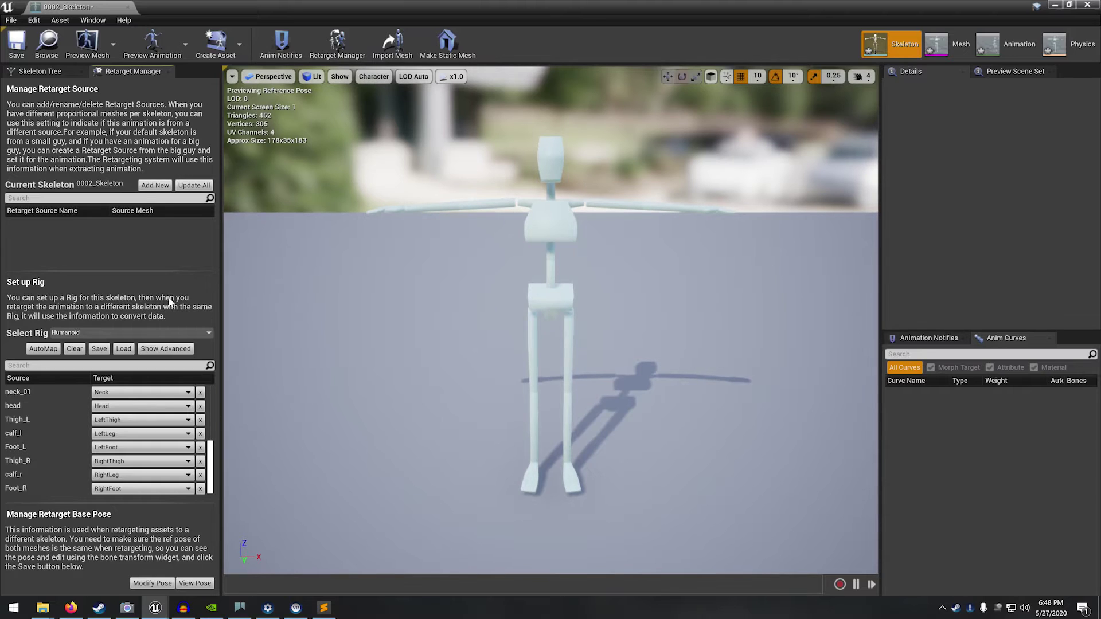
In the advanced rig mapping, clear the targets of thumb_02_l, lowerarm_twist_01_l, thumb_01_r, thumb_02_r and lowerarm_twist_01_r.
click(163, 351)
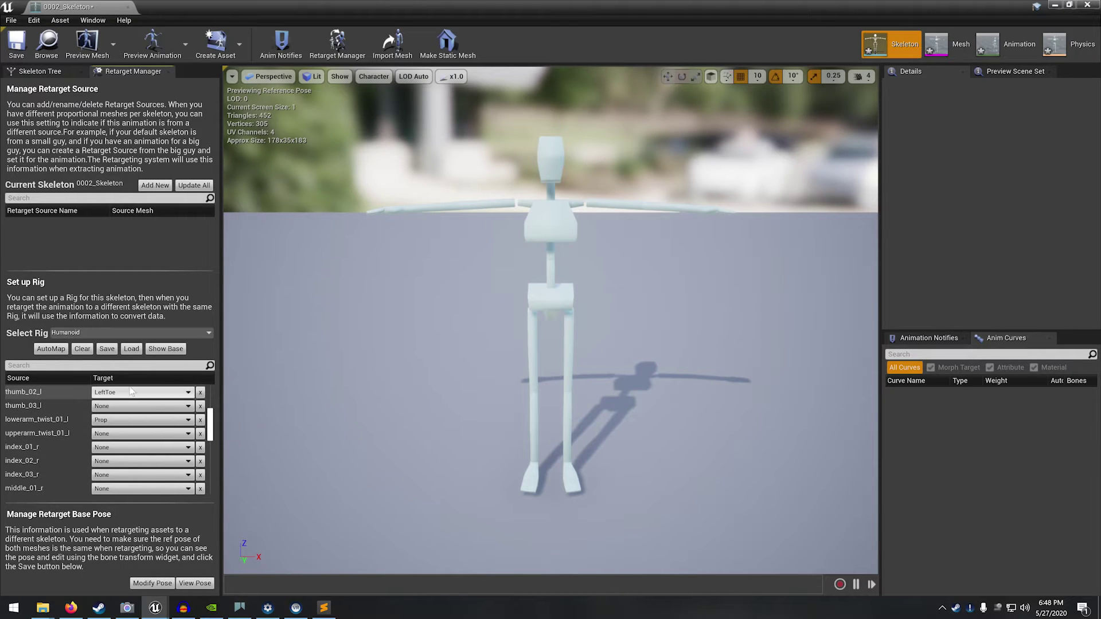
click(200, 393)
click(200, 420)
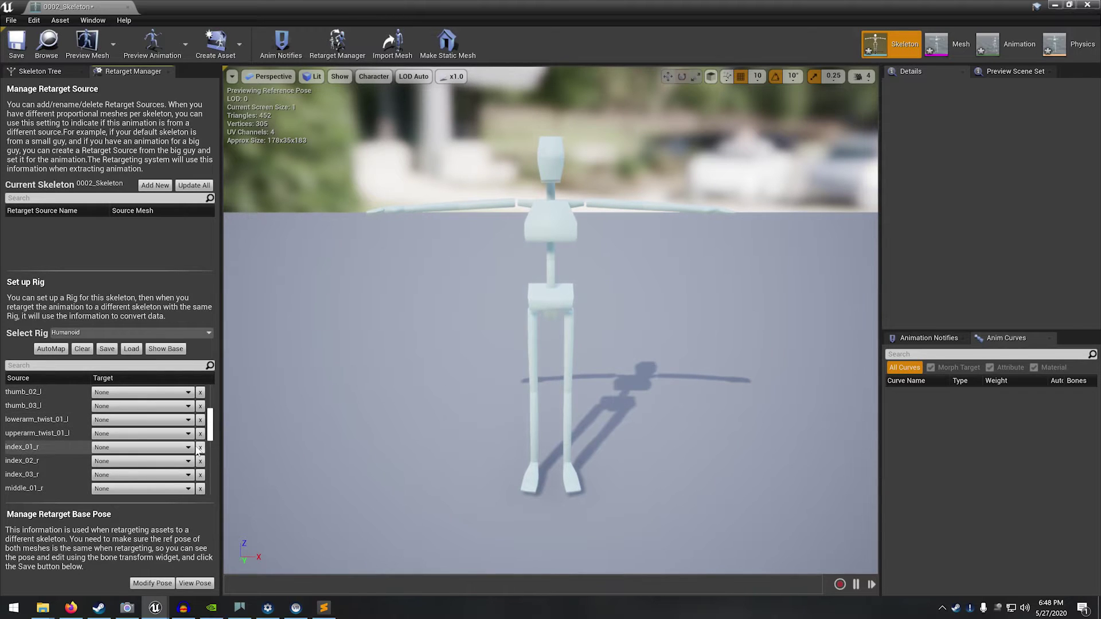
scroll(199, 450, down, 5)
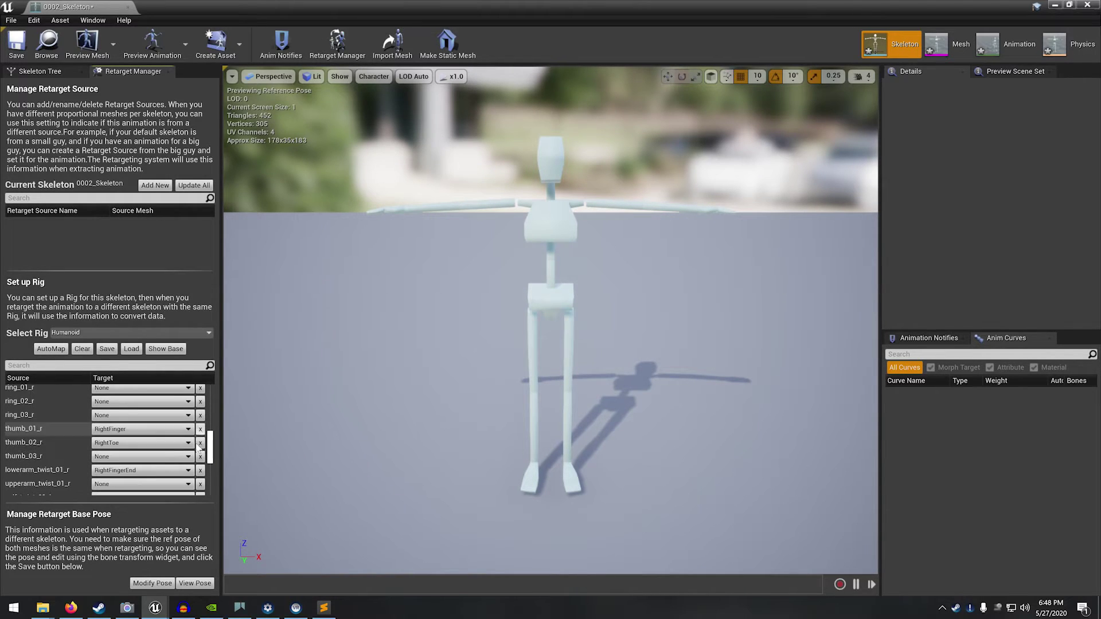
click(201, 429)
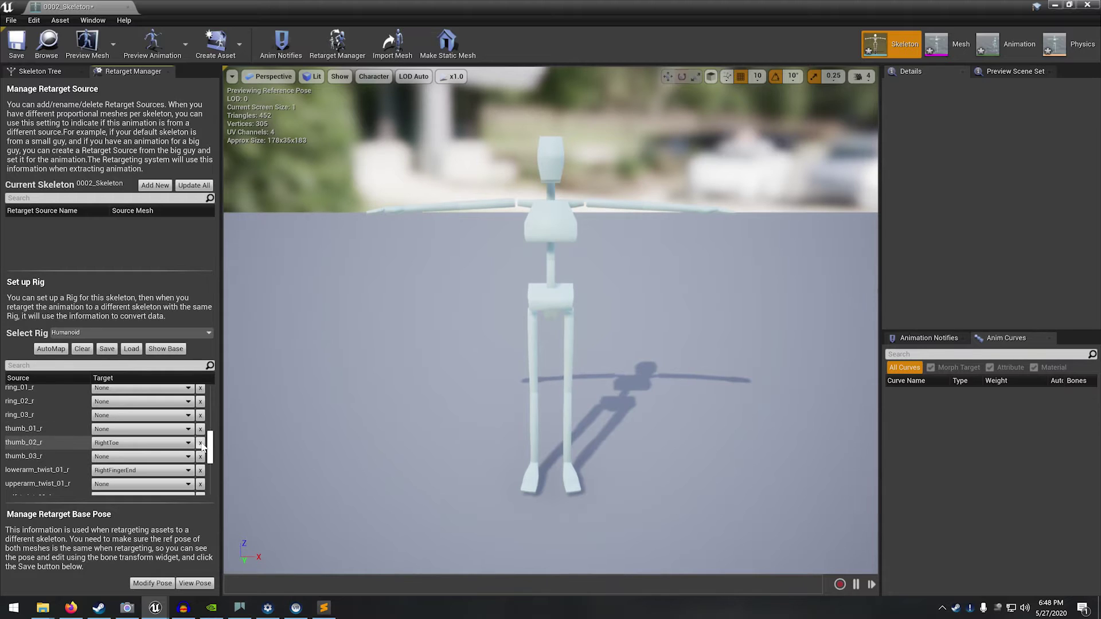
click(200, 443)
click(200, 470)
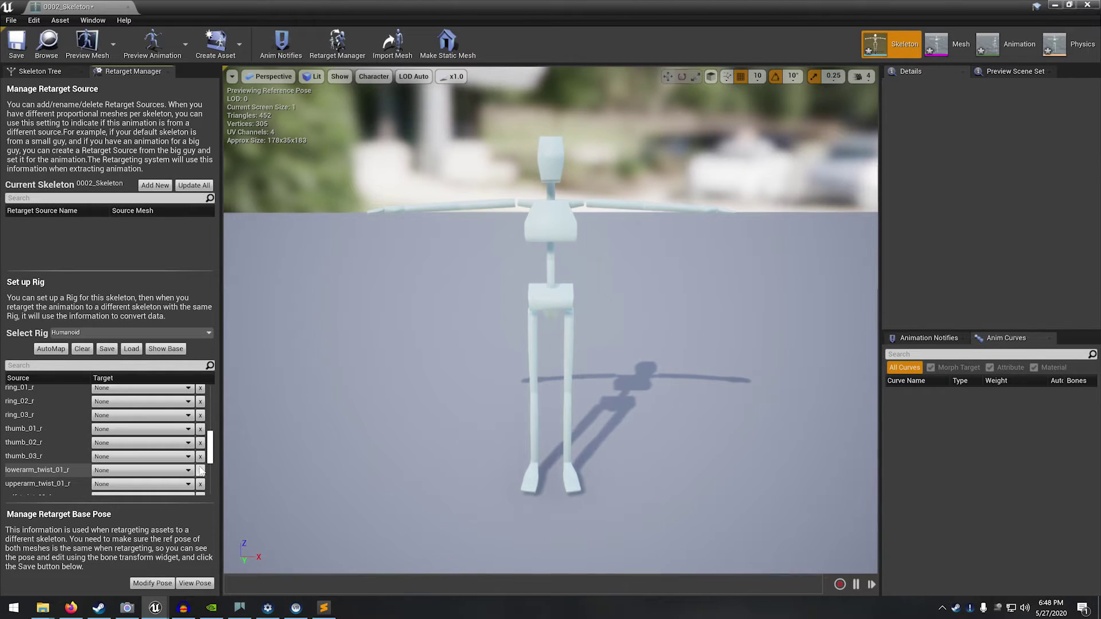
Clear the mapped targets of the calf twist, ball and thigh twist bones on both legs.
scroll(200, 470, down, 1)
click(200, 461)
click(200, 475)
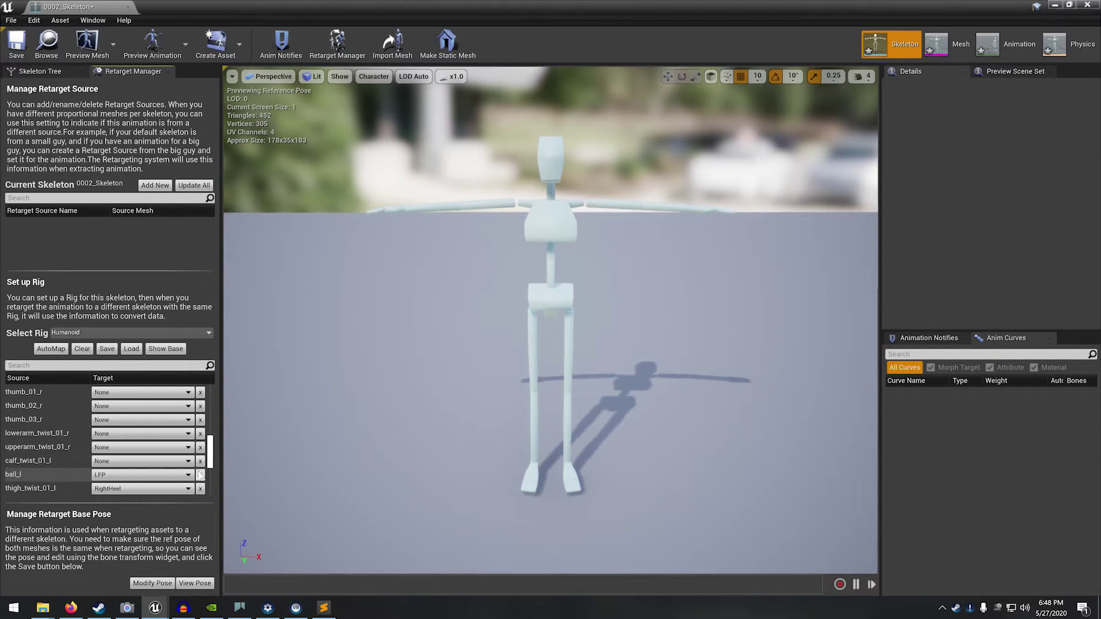
click(200, 489)
scroll(201, 476, down, 1)
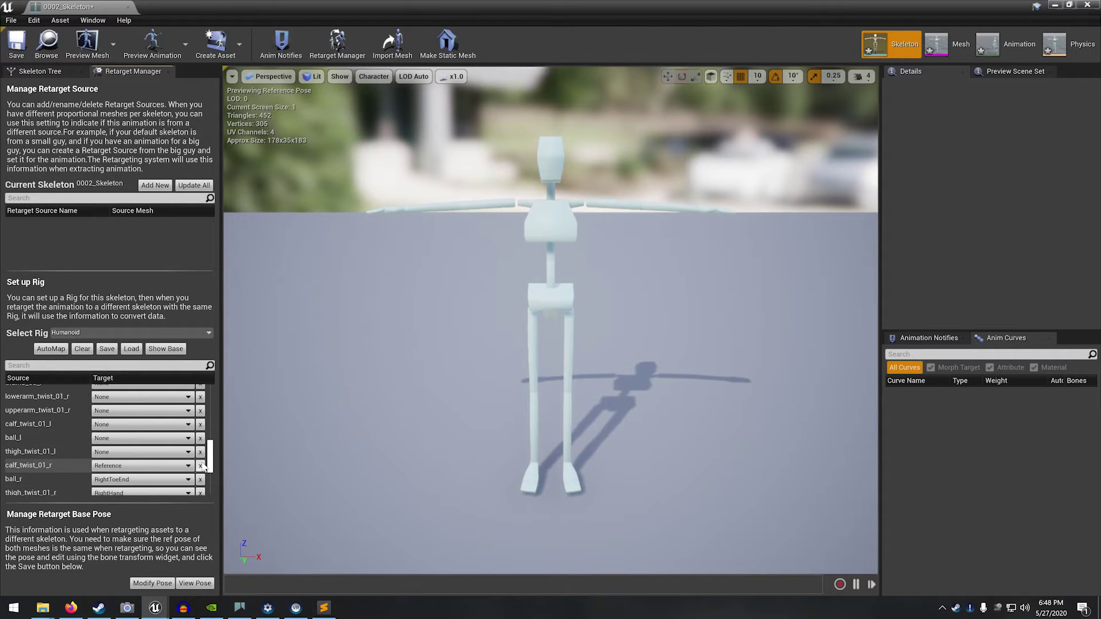
click(201, 466)
click(200, 480)
click(200, 492)
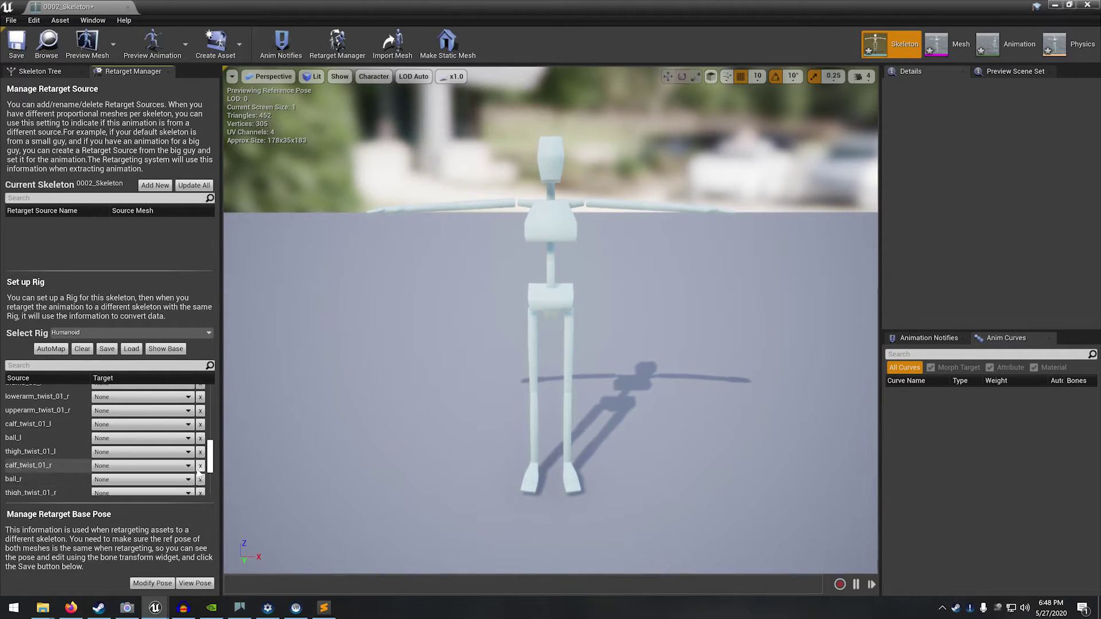
Clear the ik_hand_l and ik_hand_r targets and check the rest of the advanced mapping for leftover assignments.
scroll(204, 459, down, 2)
click(201, 488)
scroll(202, 484, down, 2)
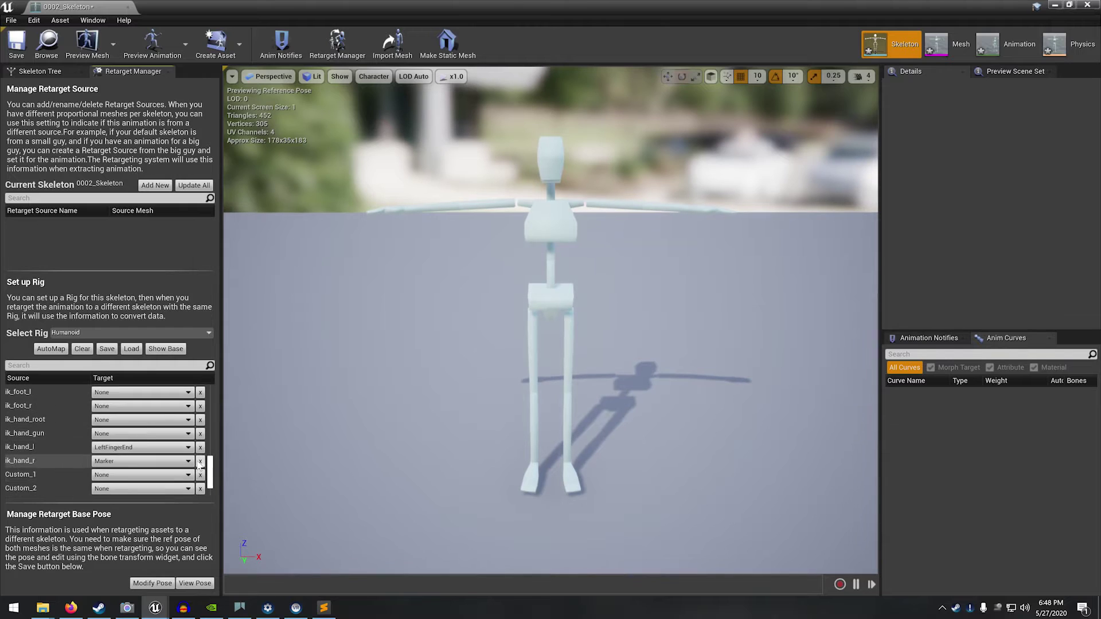
click(200, 429)
click(200, 443)
scroll(198, 452, down, 1)
scroll(194, 442, up, 8)
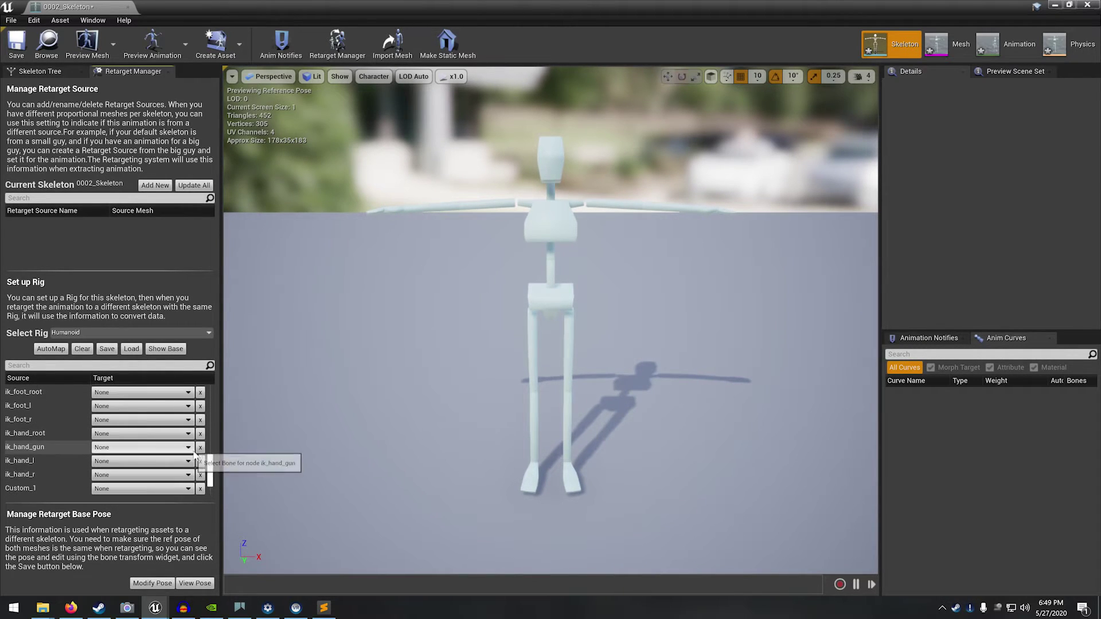
scroll(189, 424, up, 5)
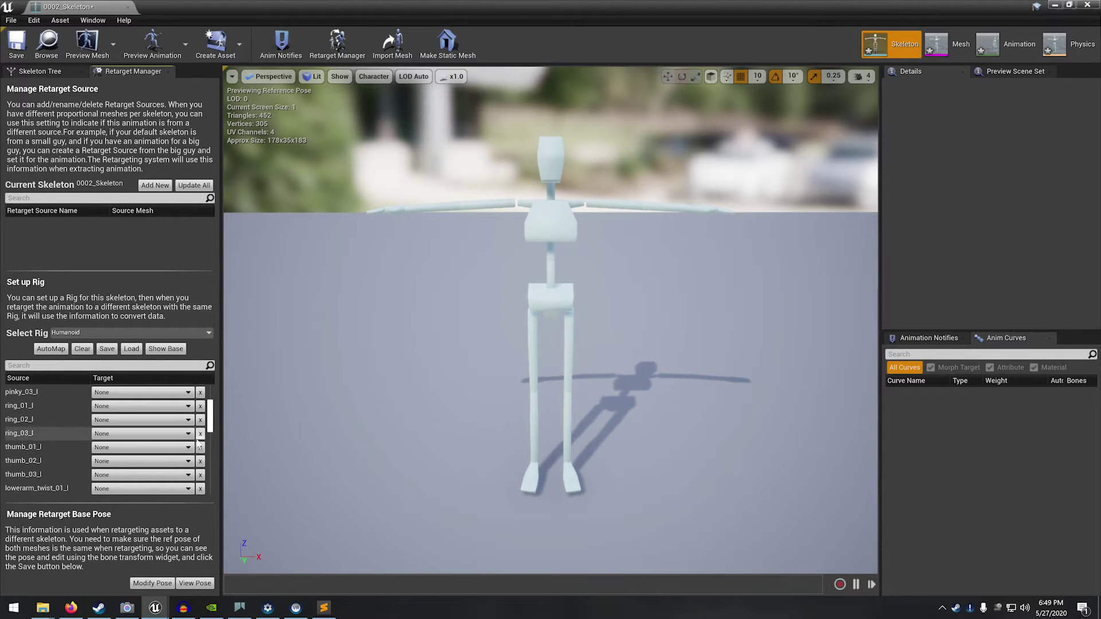
scroll(201, 451, up, 3)
click(201, 457)
scroll(201, 458, up, 1)
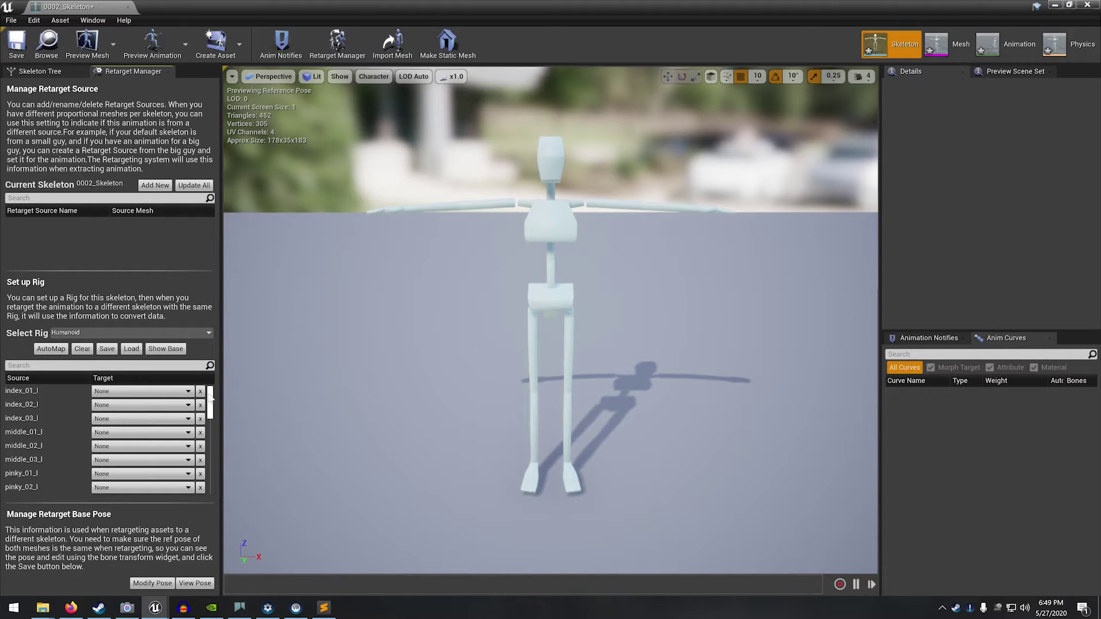
drag(210, 401, 210, 481)
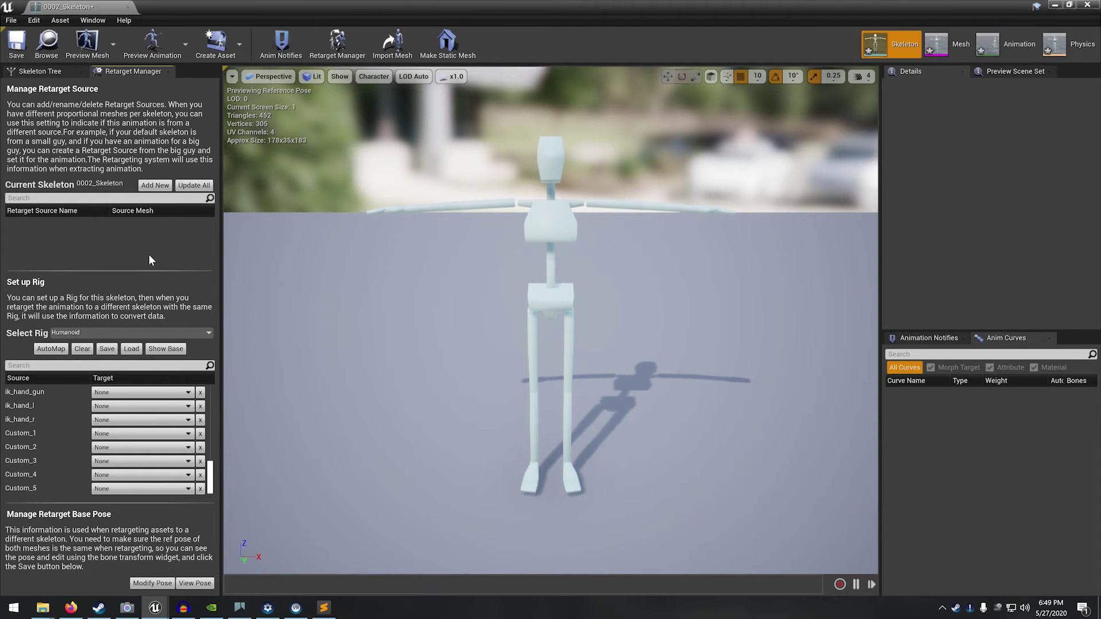
Set the 0002 skeletal mesh as the skeleton's preview mesh, and save and close the skeleton.
click(109, 56)
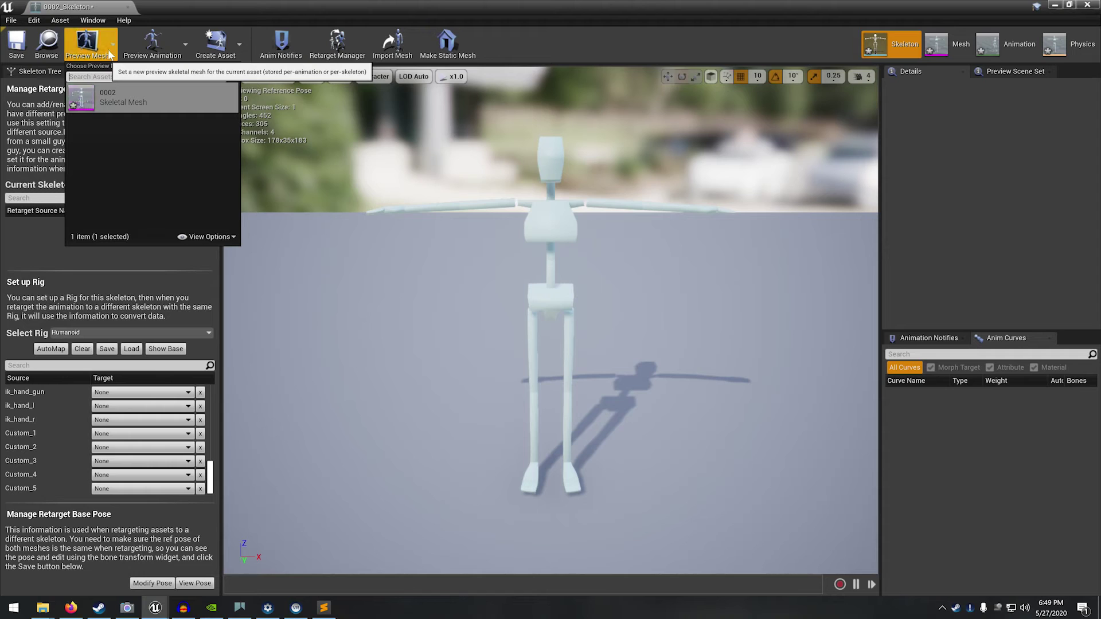
click(106, 97)
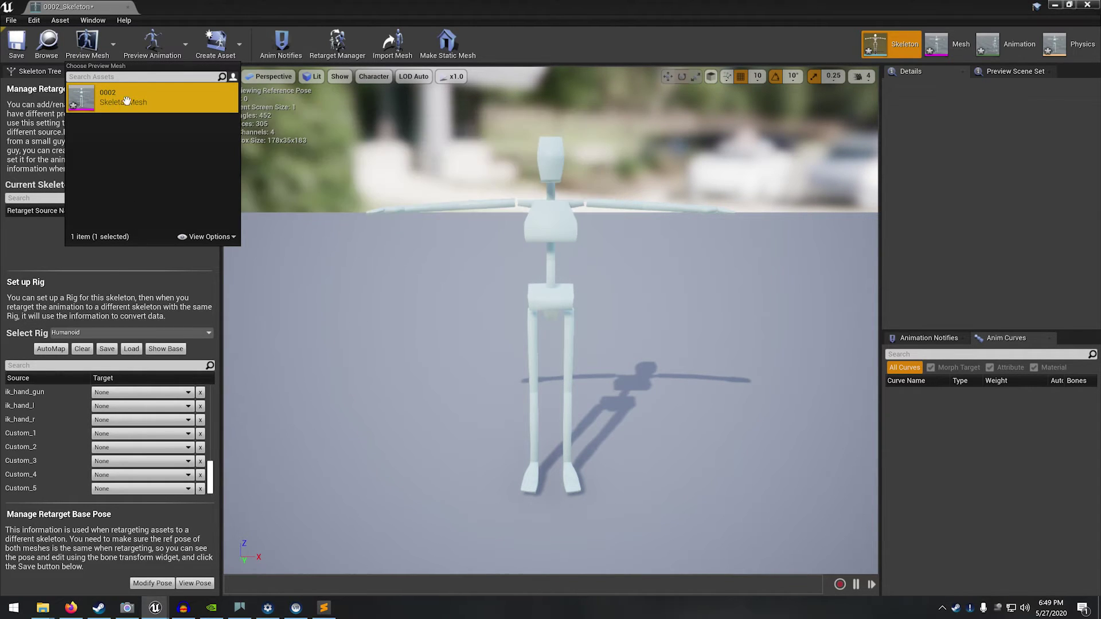
double_click(126, 101)
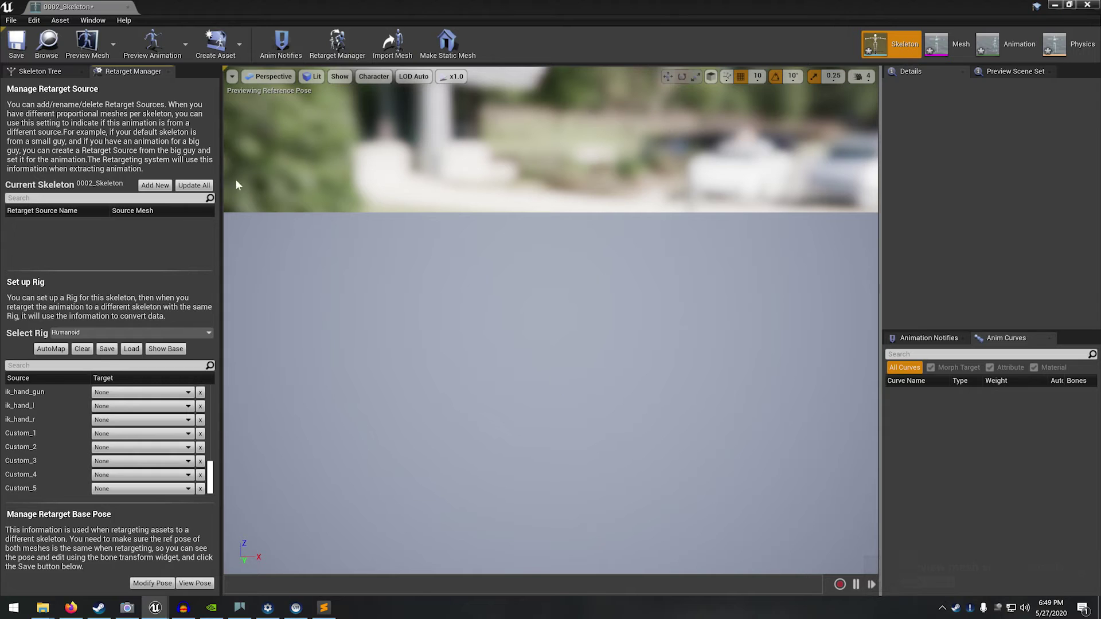
click(7, 44)
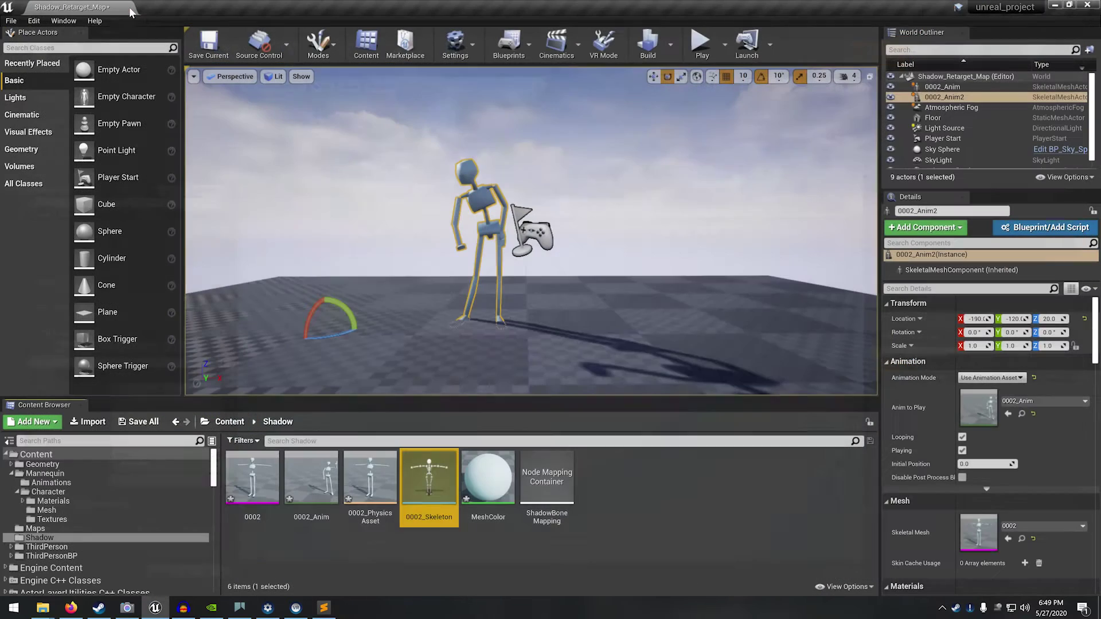
click(127, 6)
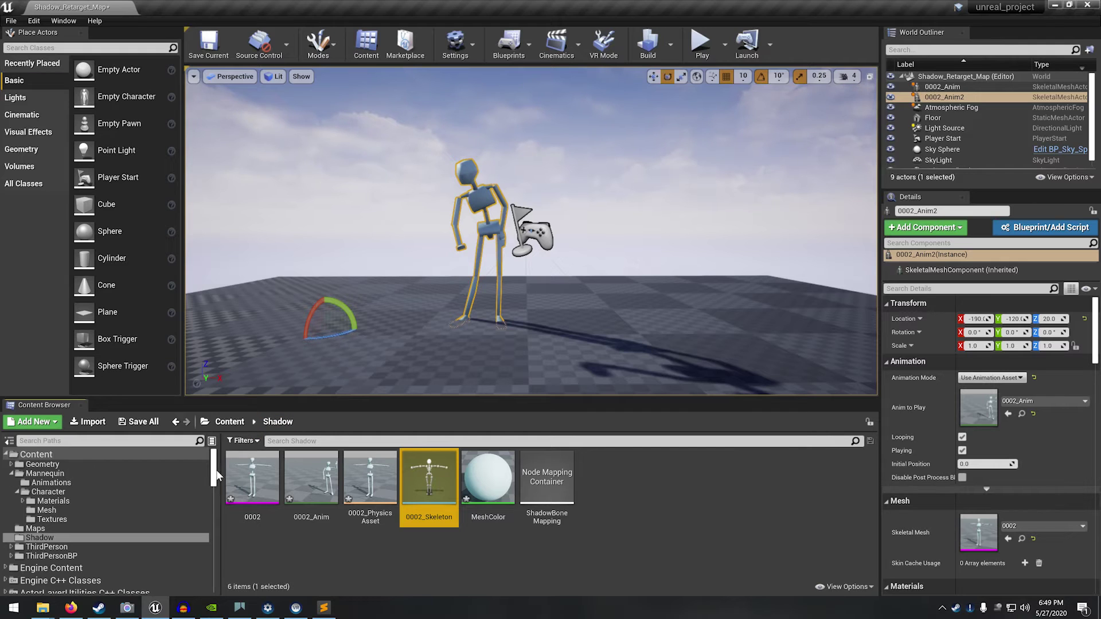
Open the UE4_Mannequin_Skeleton asset from the Mannequin/Character/Mesh folder.
click(55, 474)
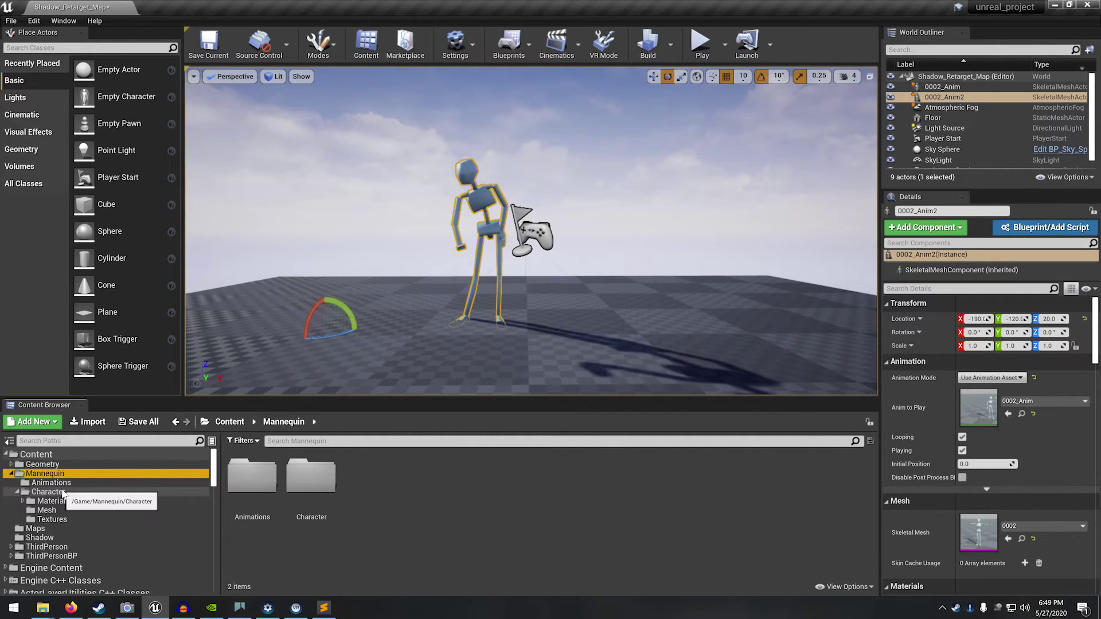
click(65, 493)
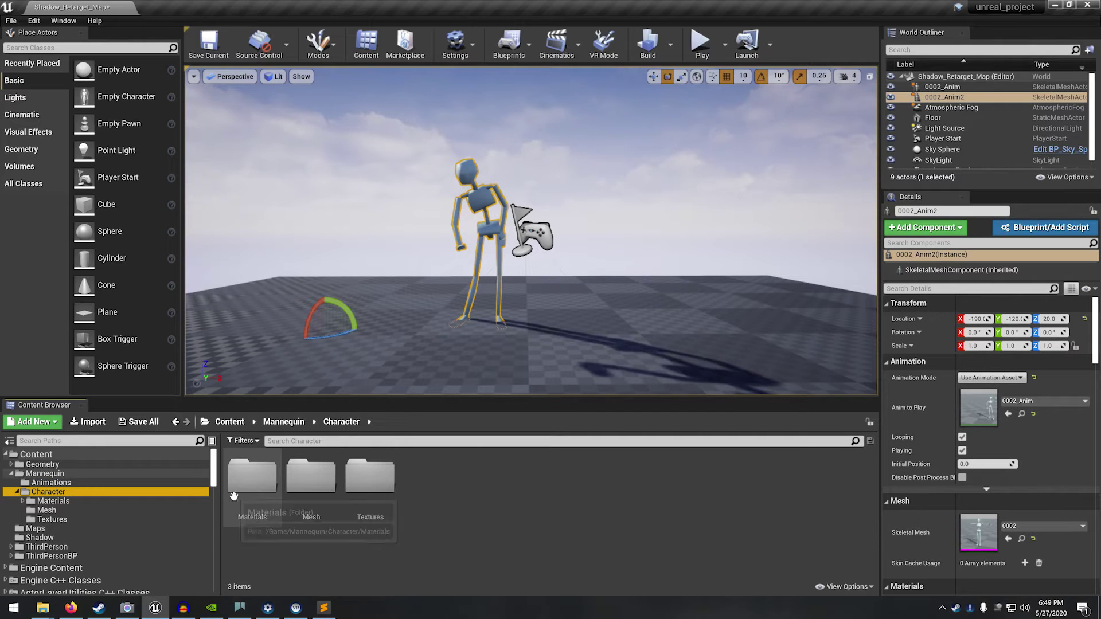
click(312, 476)
double_click(312, 477)
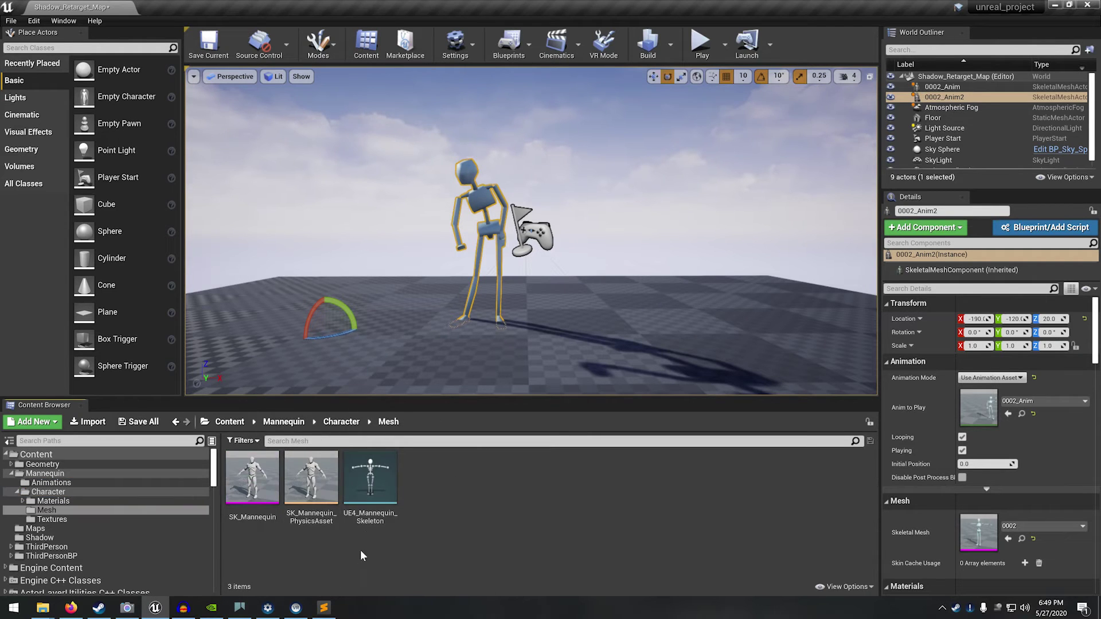
double_click(374, 474)
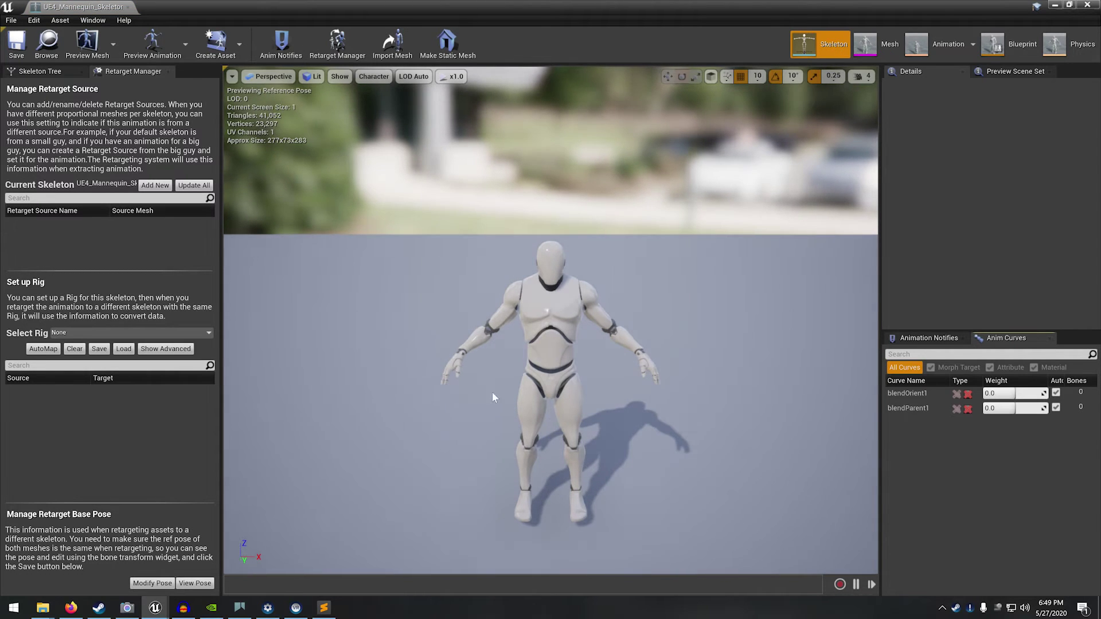
Assign the Humanoid rig to the mannequin skeleton, auto-map its bones, check the mapping, and save and close the skeleton.
click(143, 332)
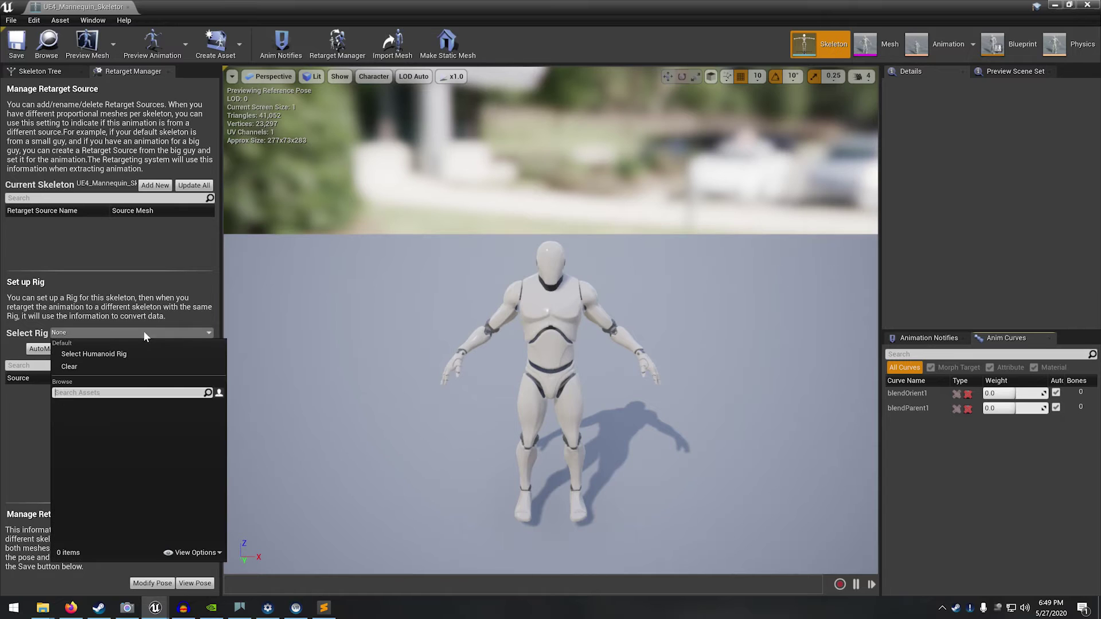
click(107, 355)
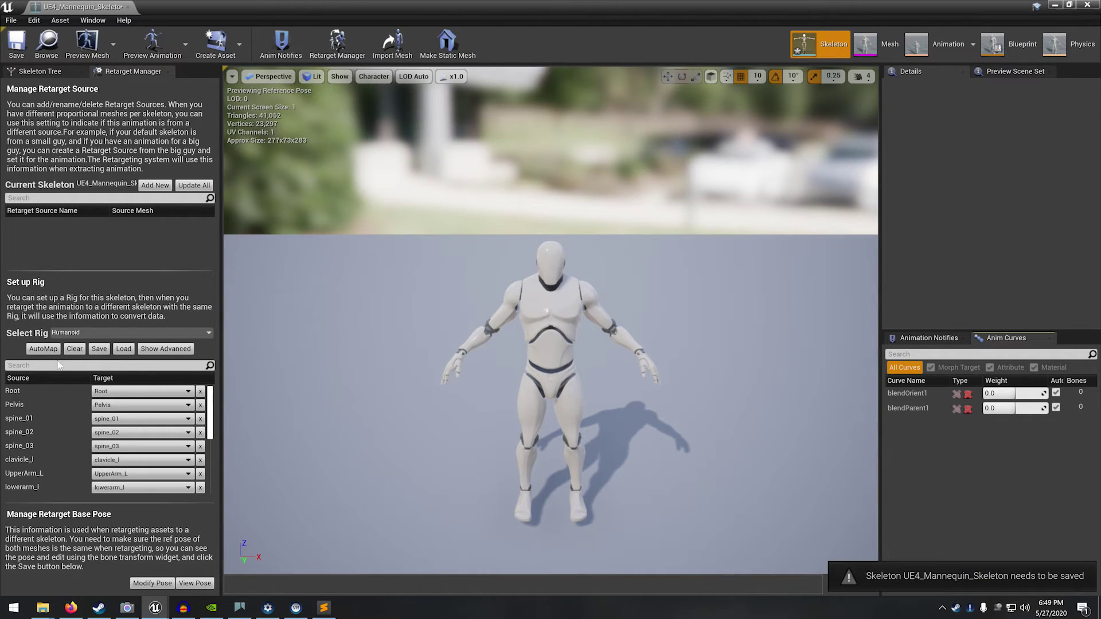
click(38, 351)
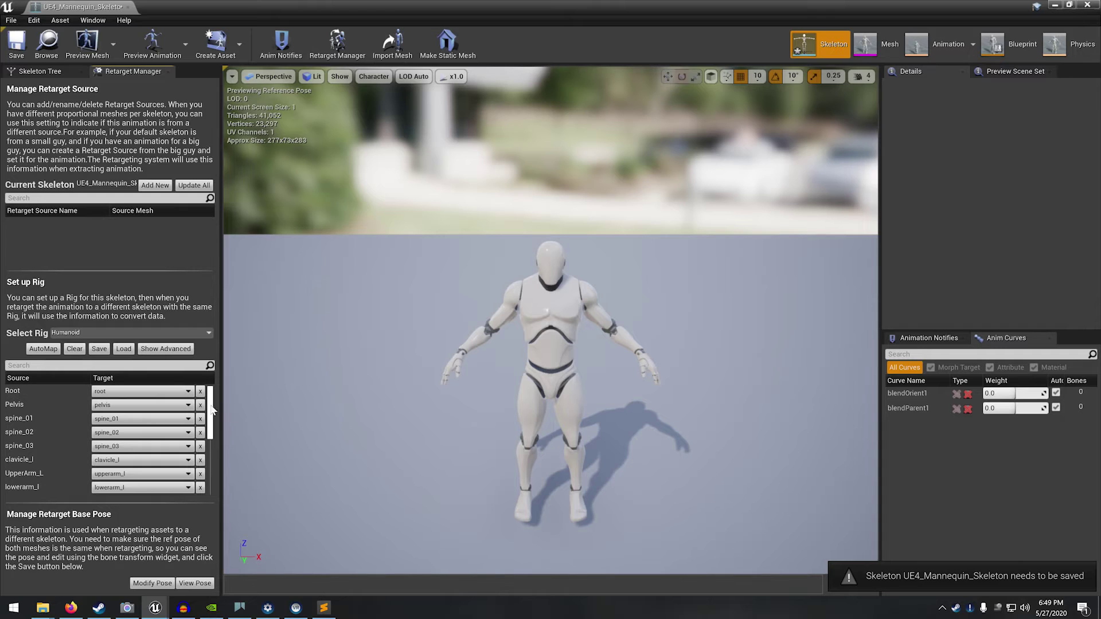
mouse_move(208, 404)
mouse_down()
mouse_move(214, 441)
mouse_move(214, 390)
mouse_up()
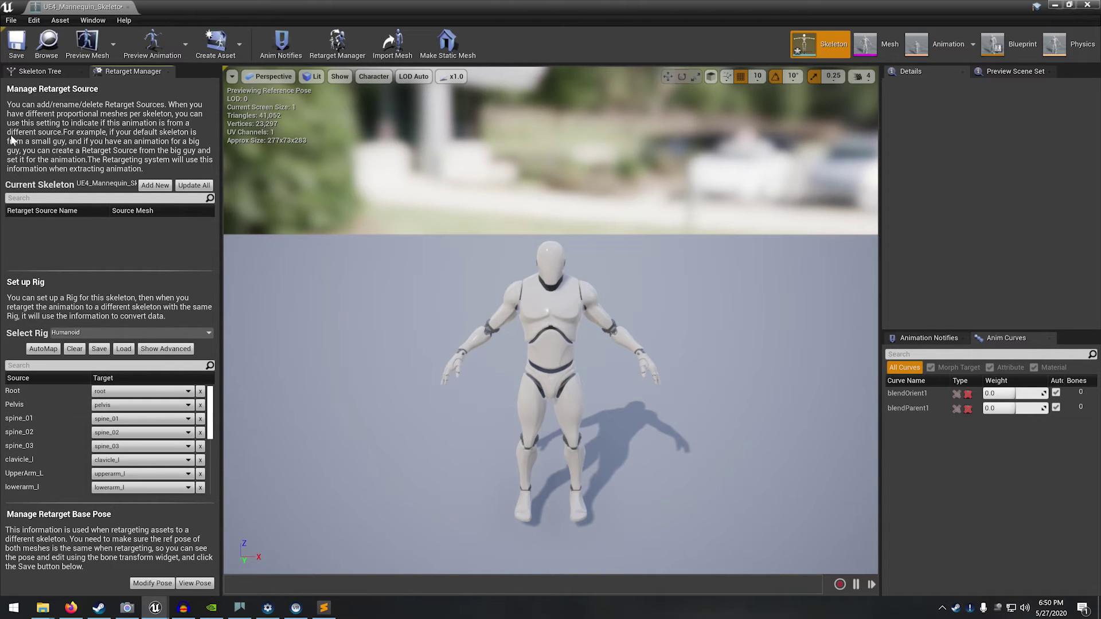
click(17, 46)
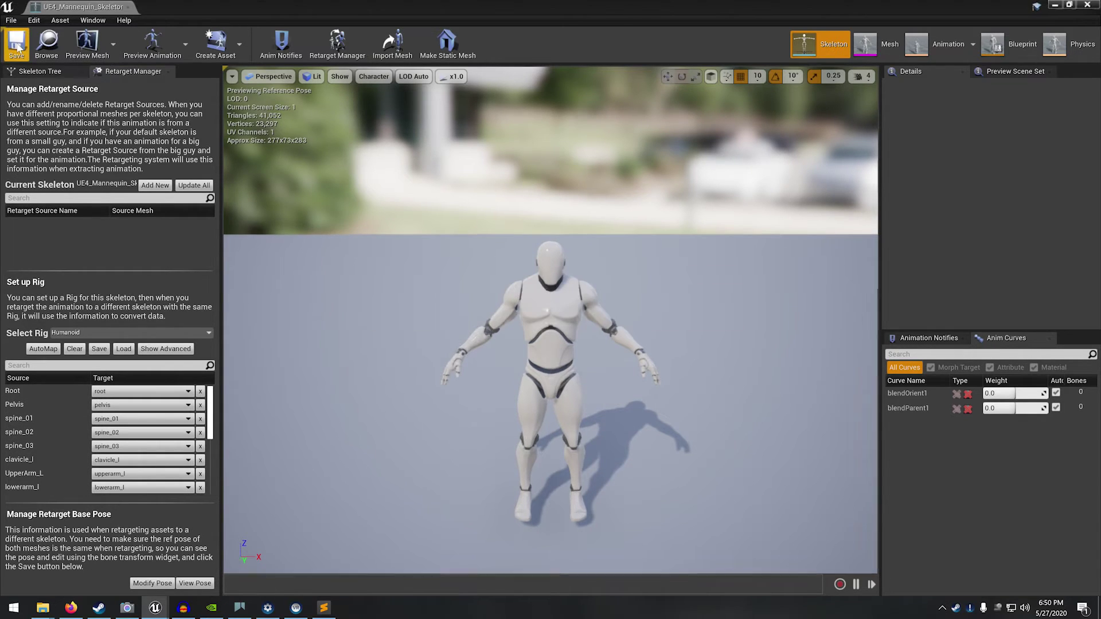
click(128, 7)
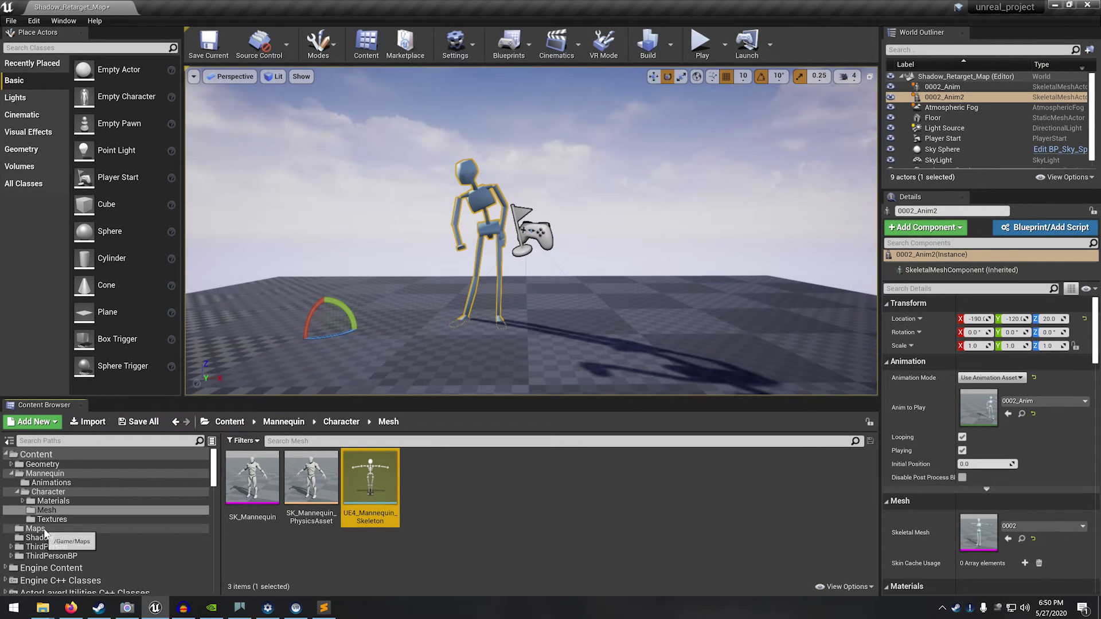
Open 0002_Skeleton from the Shadow folder and lower both arms into an A-pose, rotating RightArm about -50° and LeftArm about 50° on Z.
click(39, 537)
double_click(438, 490)
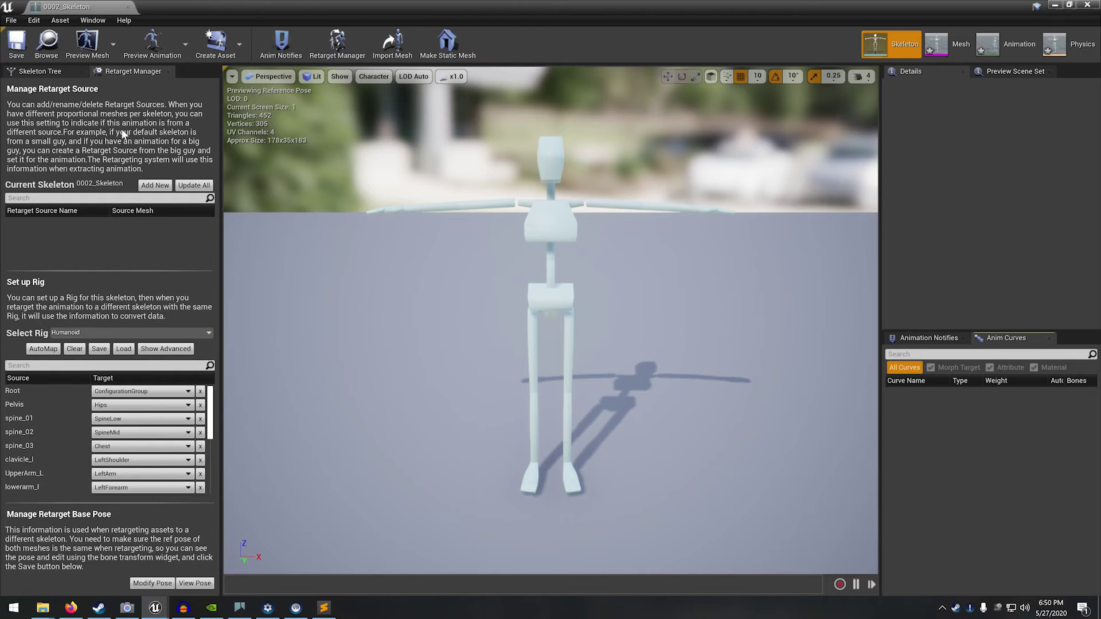
click(46, 72)
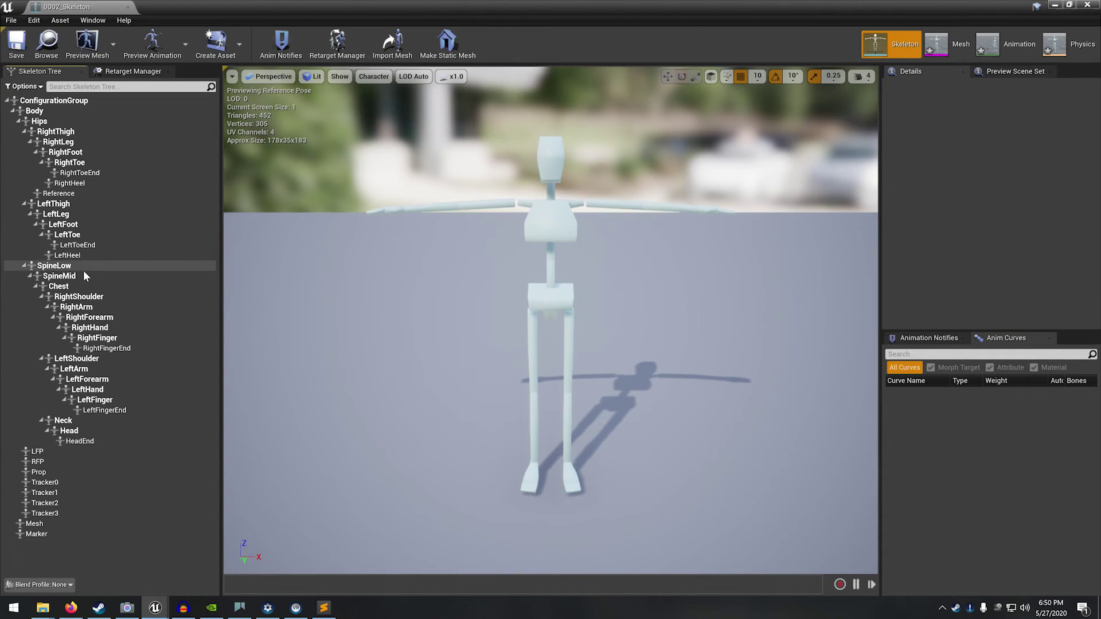
click(109, 310)
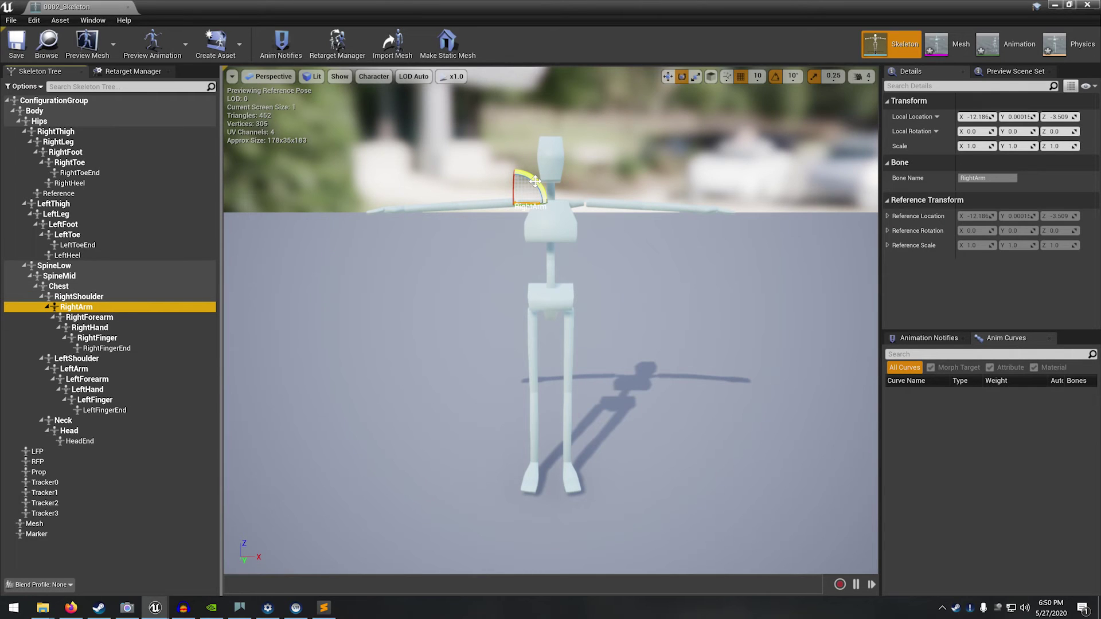
drag(535, 181, 544, 210)
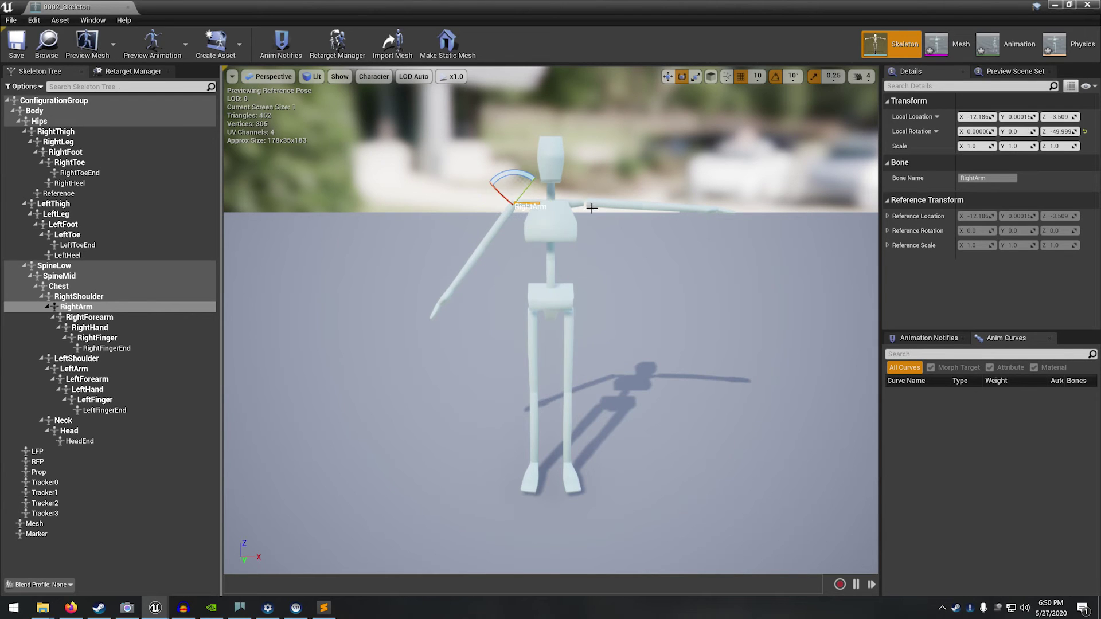
click(78, 368)
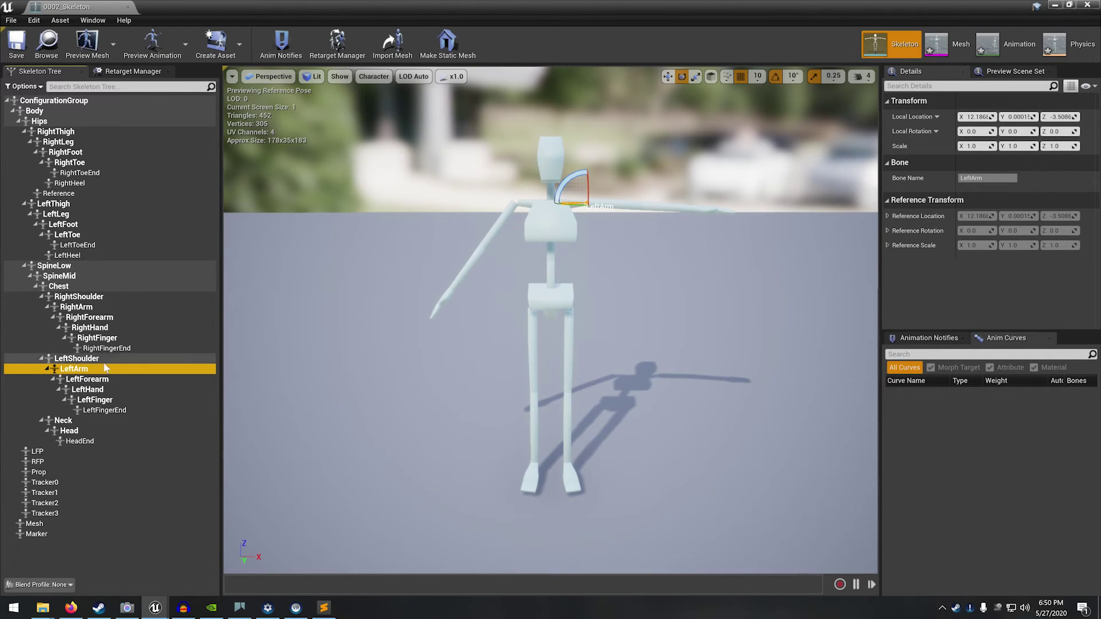
drag(570, 175, 606, 229)
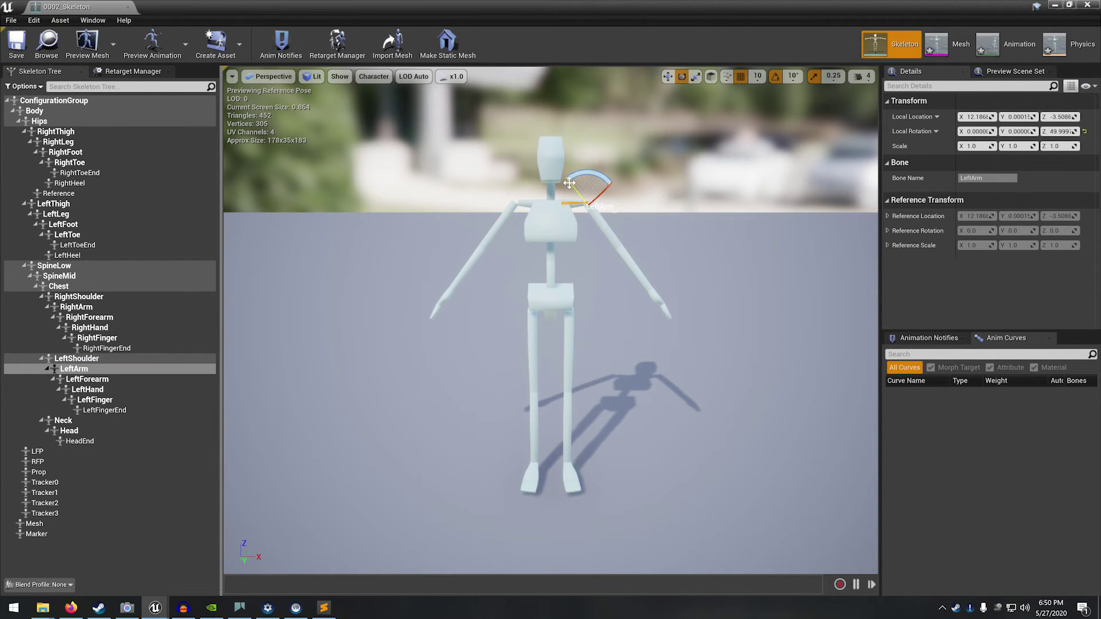
Set the current pose as 0002_Skeleton's retarget base pose, hide it, and save the skeleton and all other modified content.
click(138, 73)
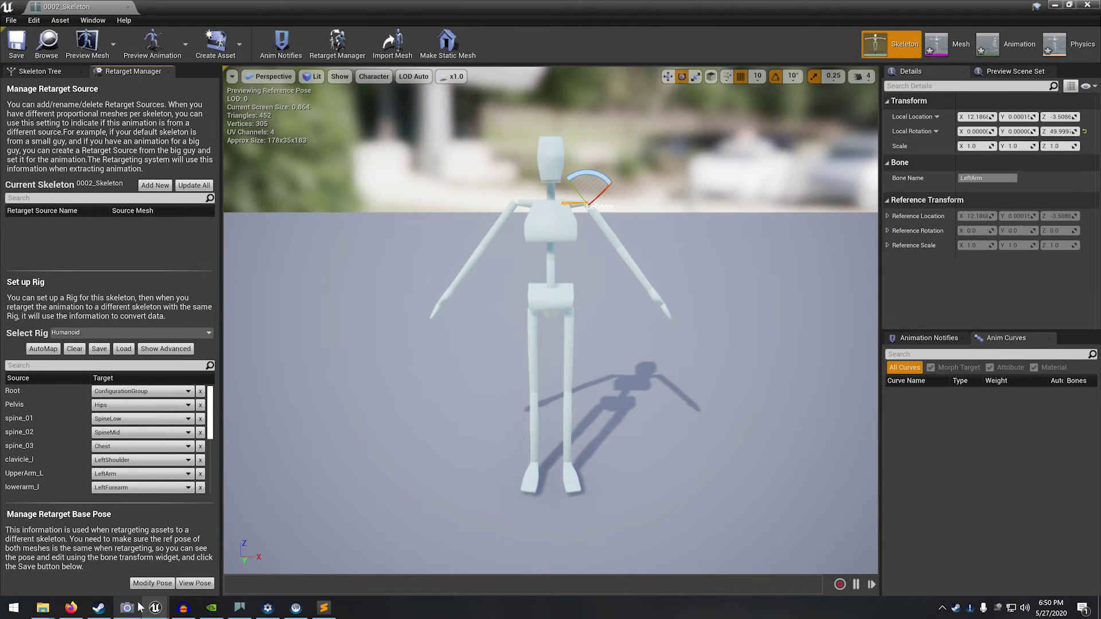
click(150, 583)
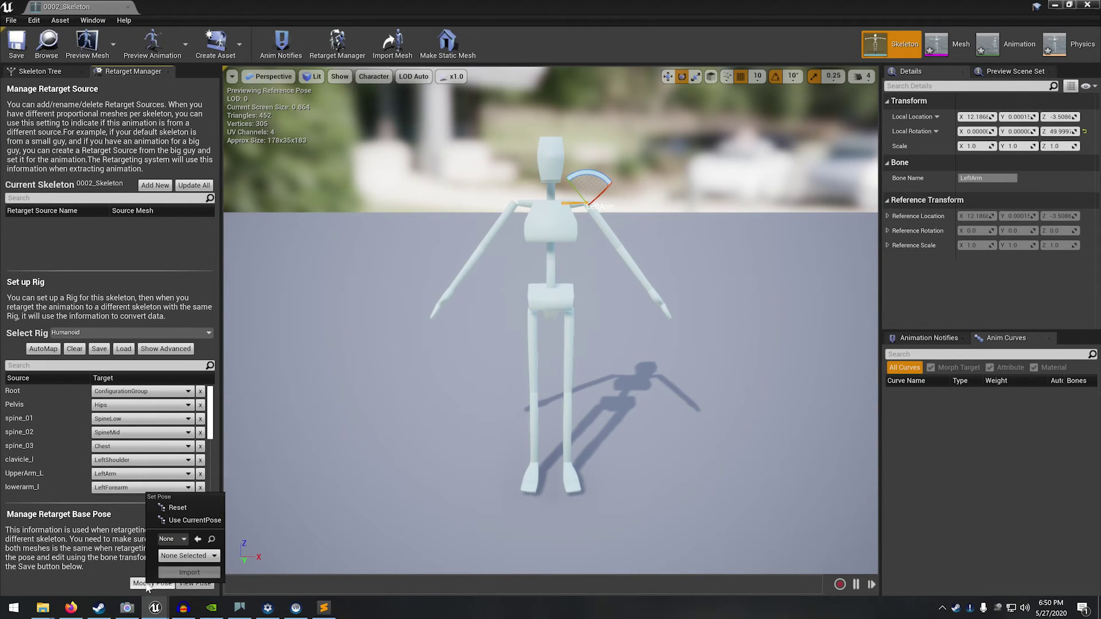
click(183, 521)
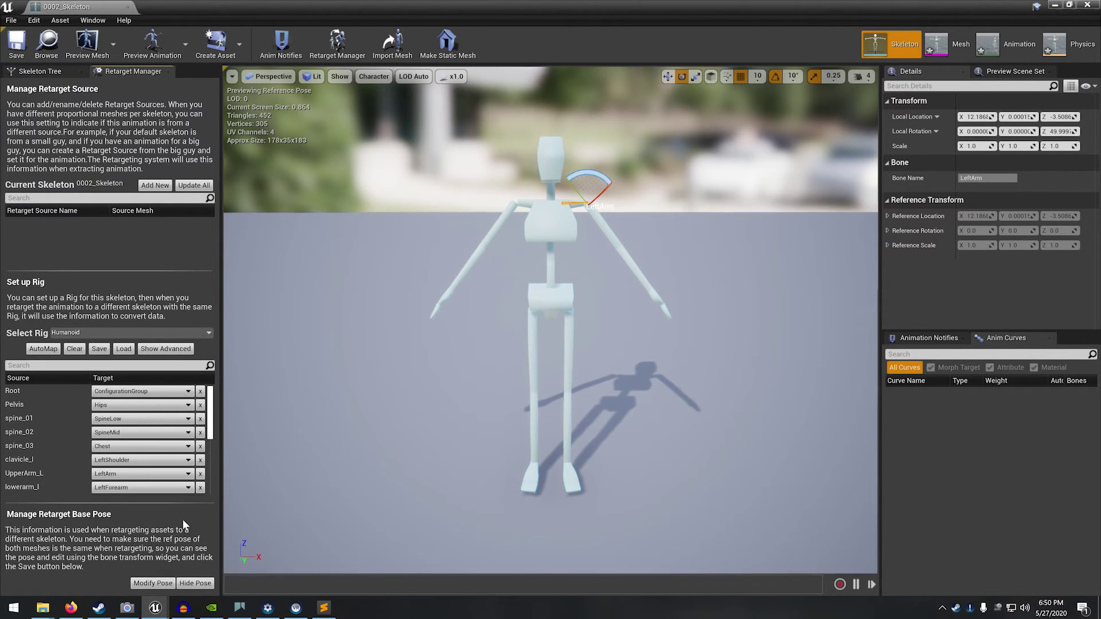
click(195, 584)
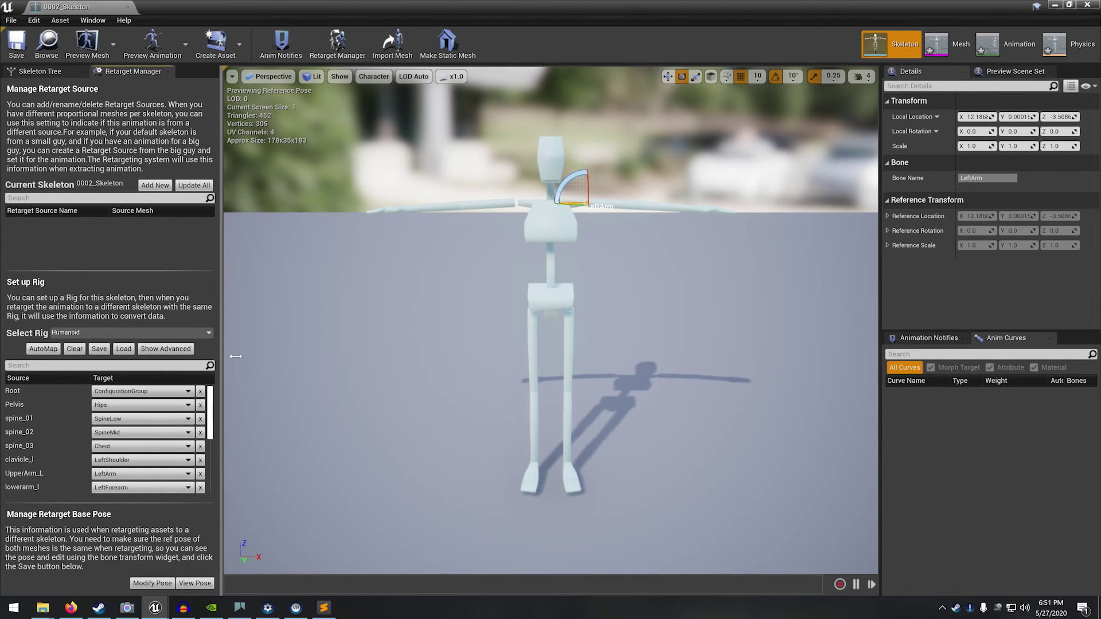
click(25, 54)
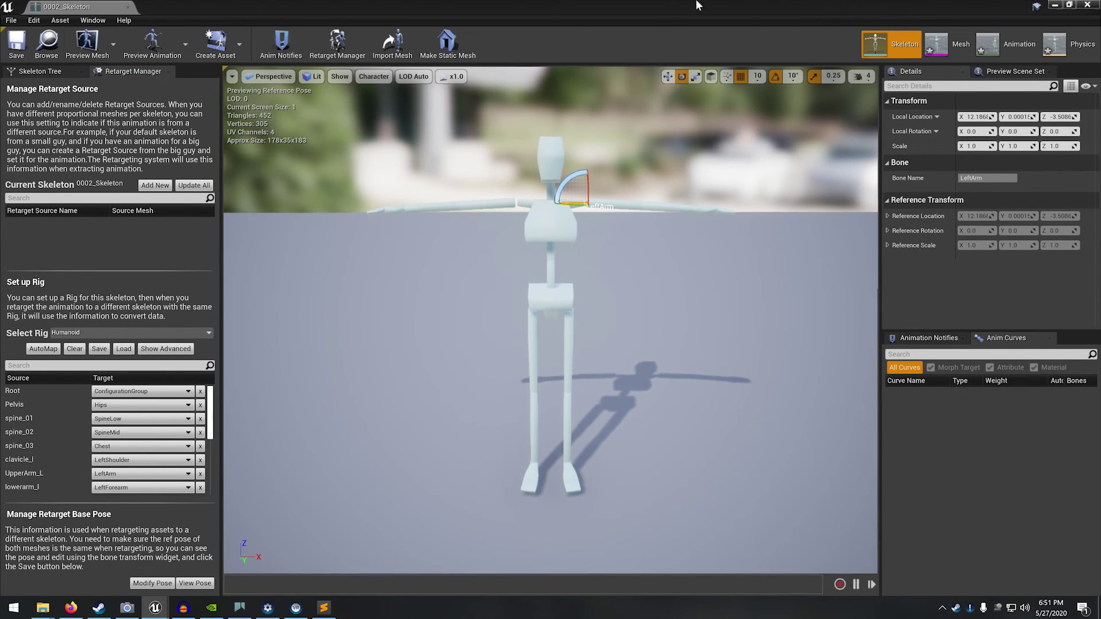
click(1086, 5)
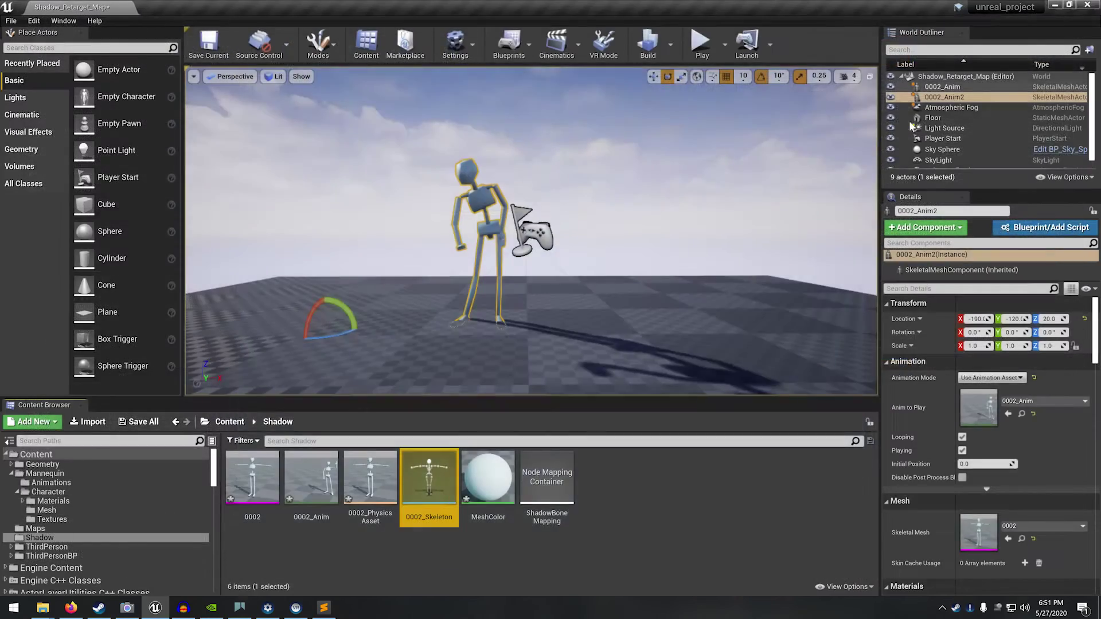
click(138, 422)
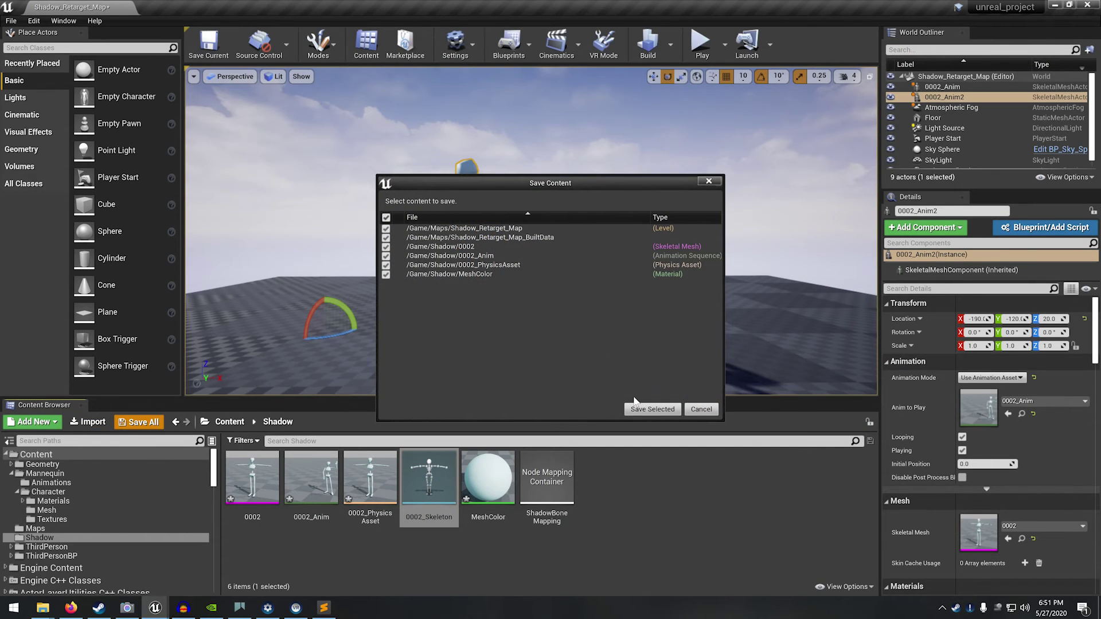
click(637, 408)
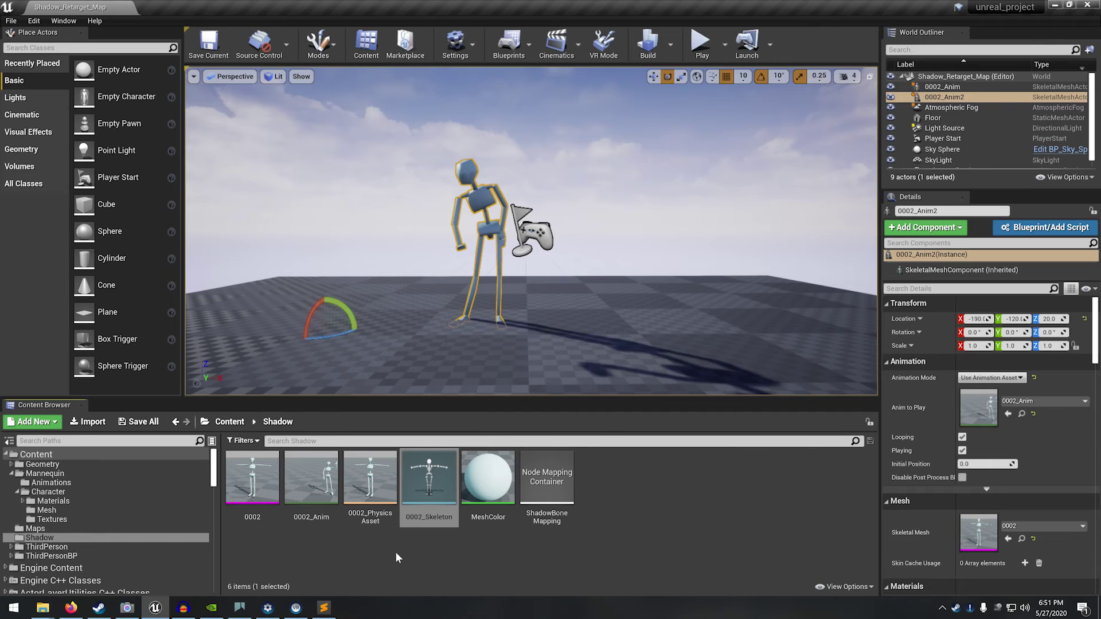
right_click(313, 482)
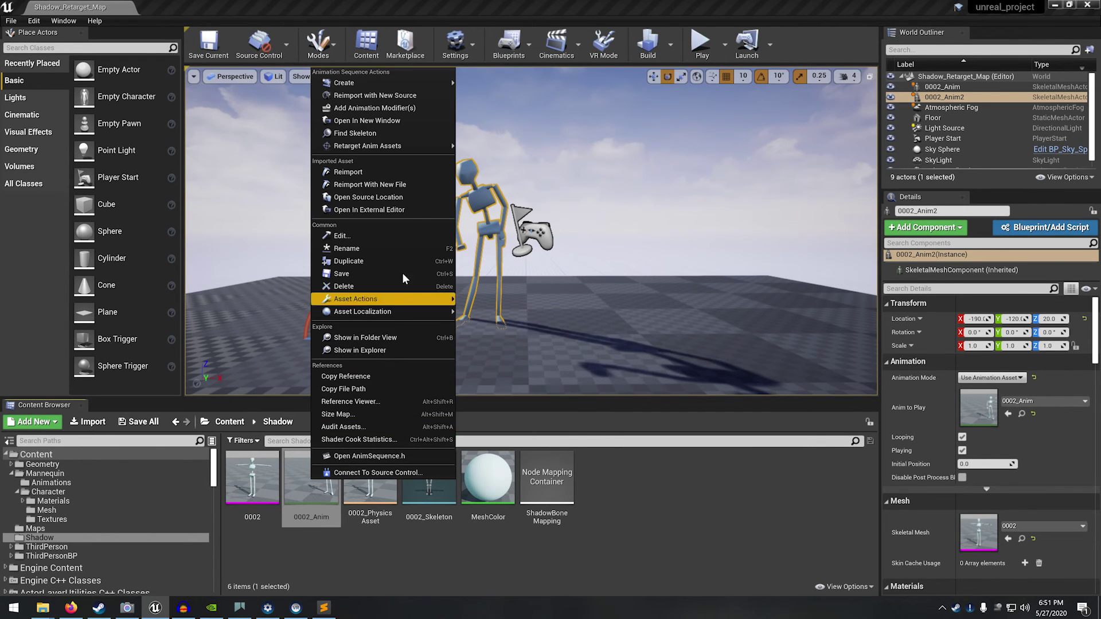
mouse_move(403, 146)
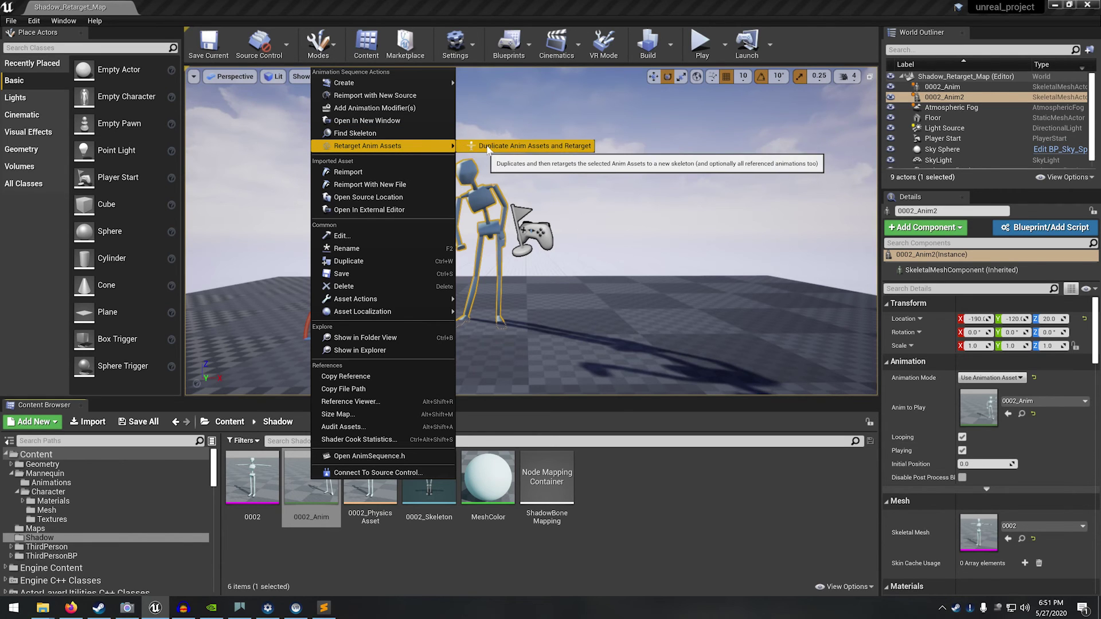
click(533, 146)
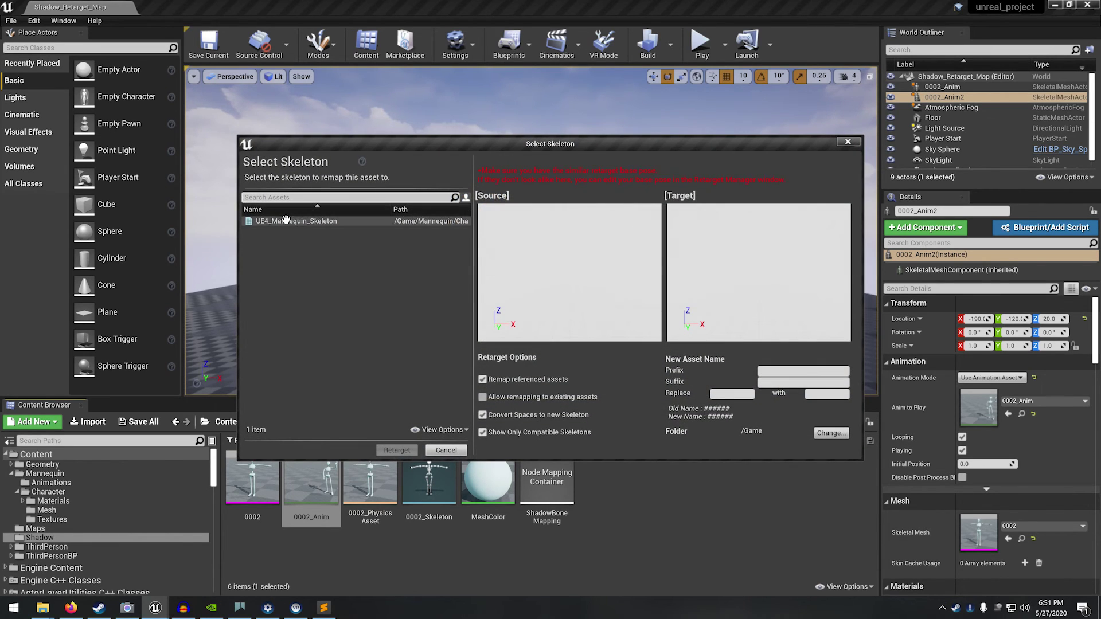
click(321, 221)
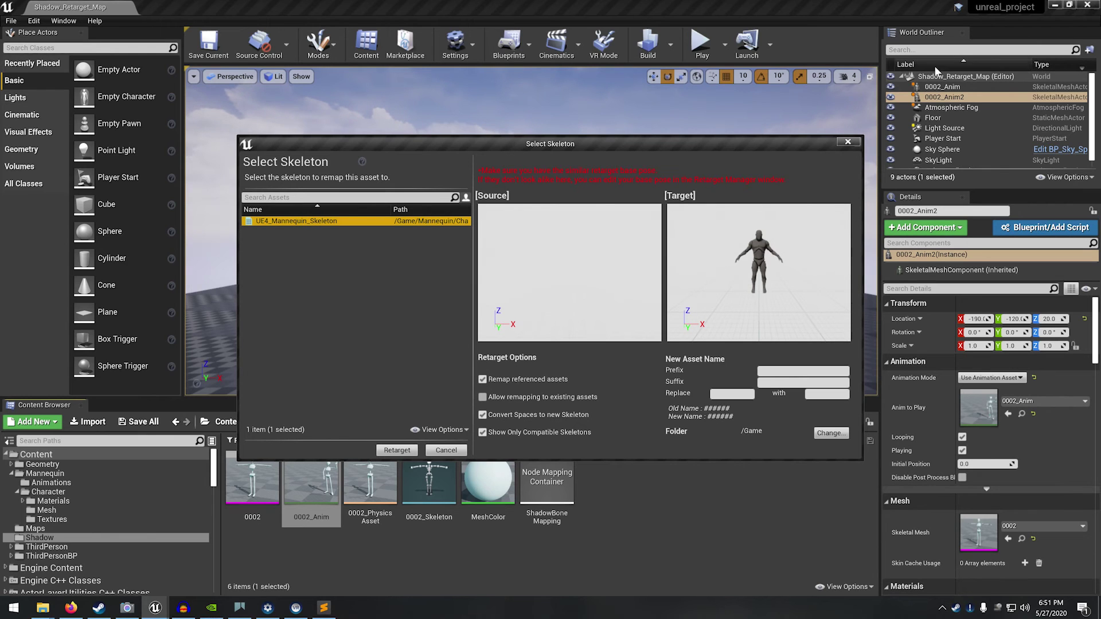
click(847, 141)
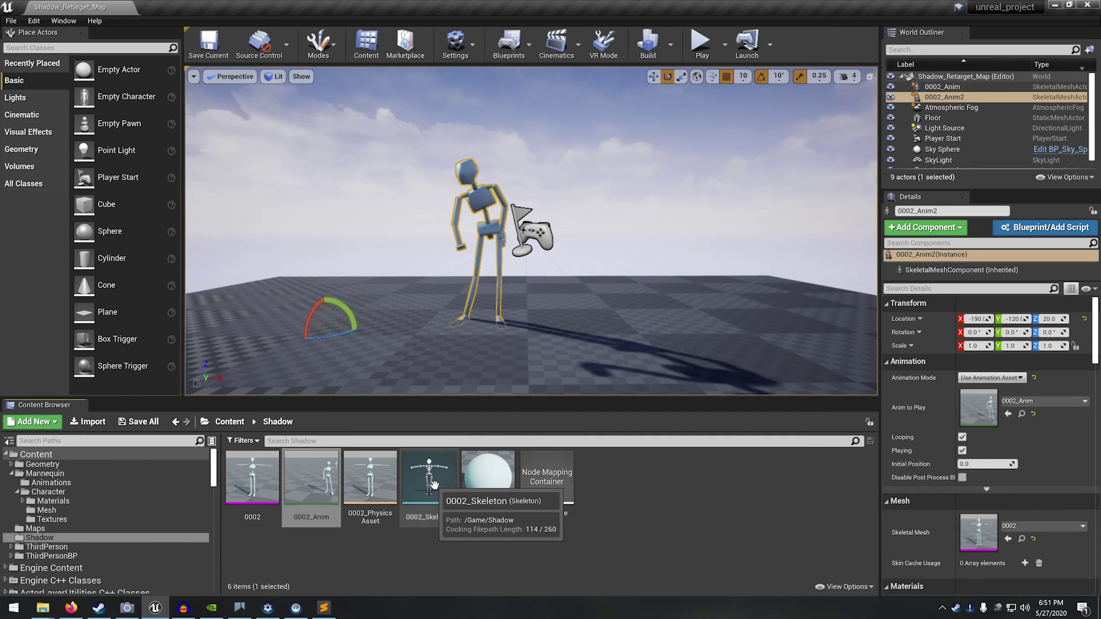
Reopen 0002_Skeleton, set the 0002 mesh as its preview mesh and apply that to the asset, then save and close it.
click(431, 483)
double_click(430, 481)
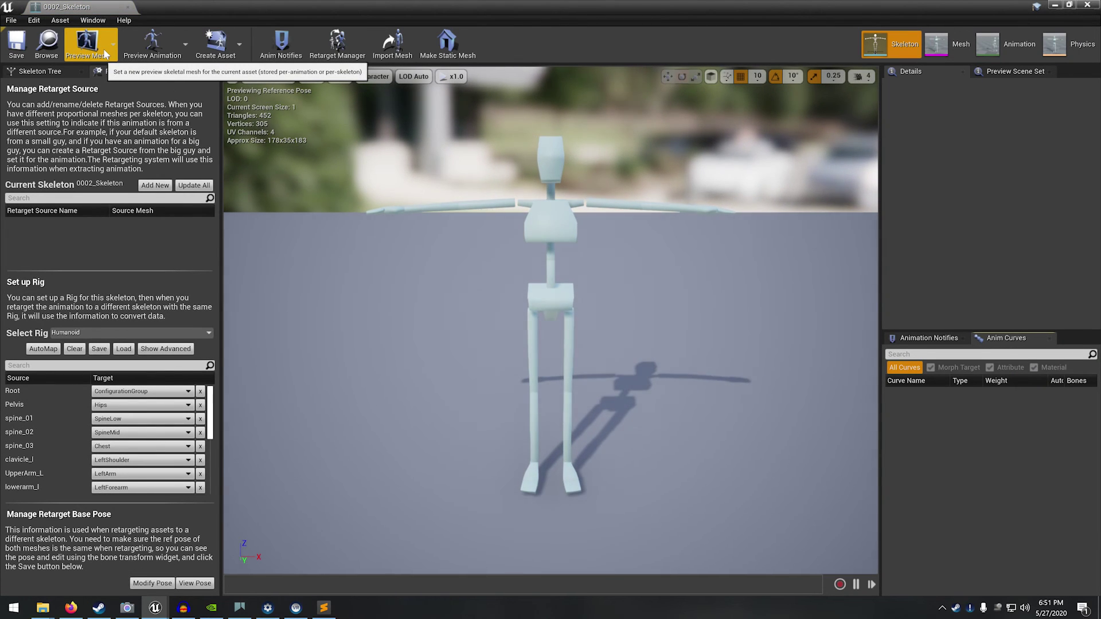
click(105, 54)
click(107, 91)
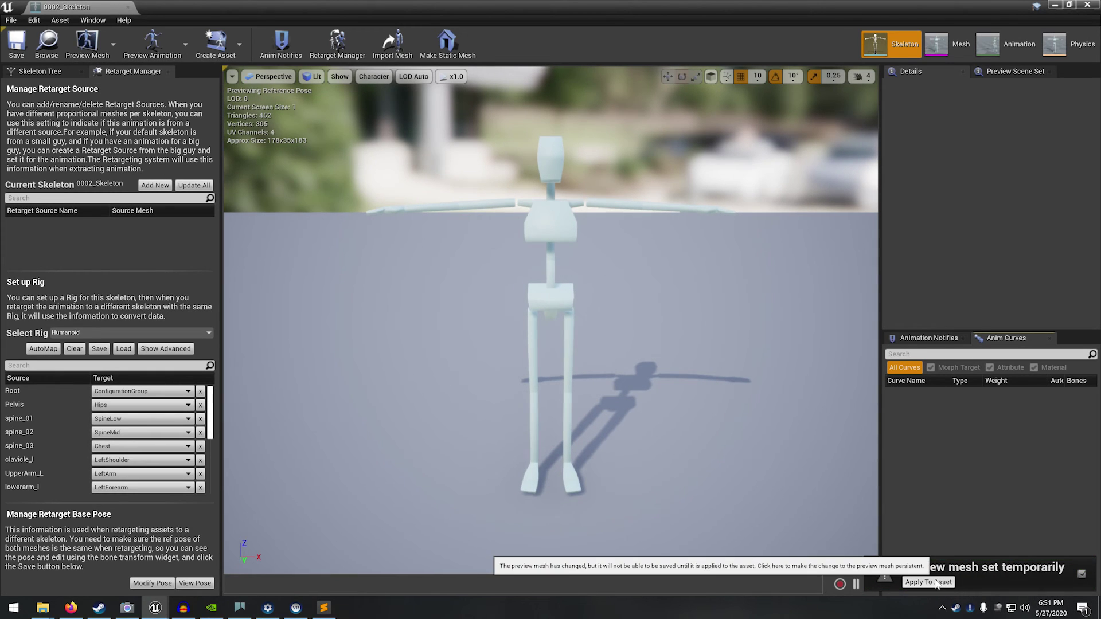
click(16, 43)
click(128, 8)
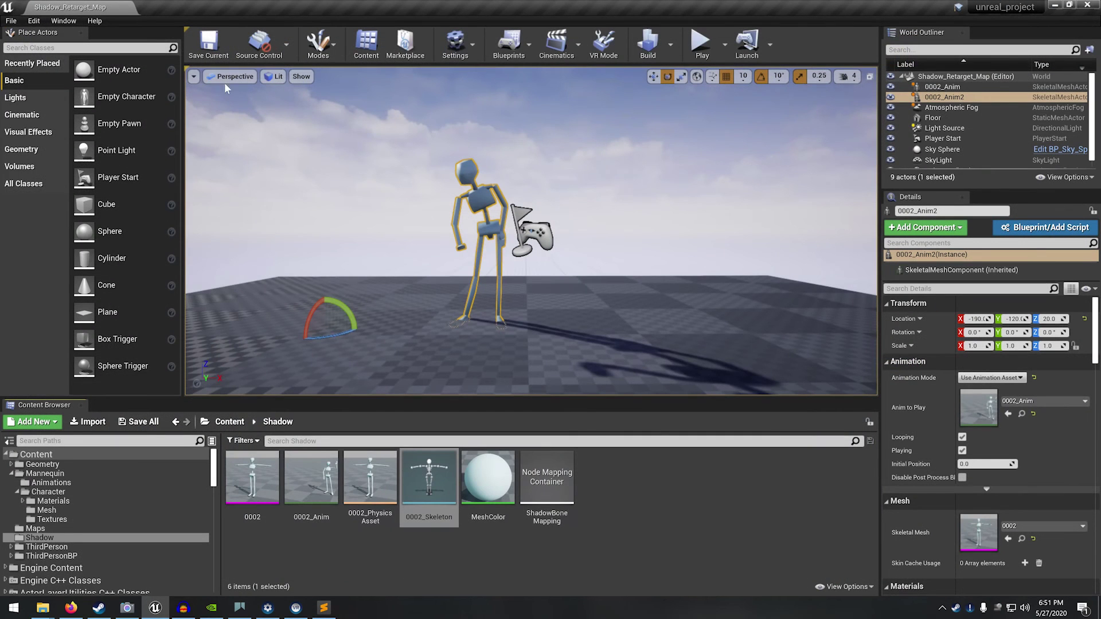
Duplicate the Shadow folder's 0002_Anim and retarget the copy to UE4_Mannequin_Skeleton, keeping the default retarget options.
right_click(312, 485)
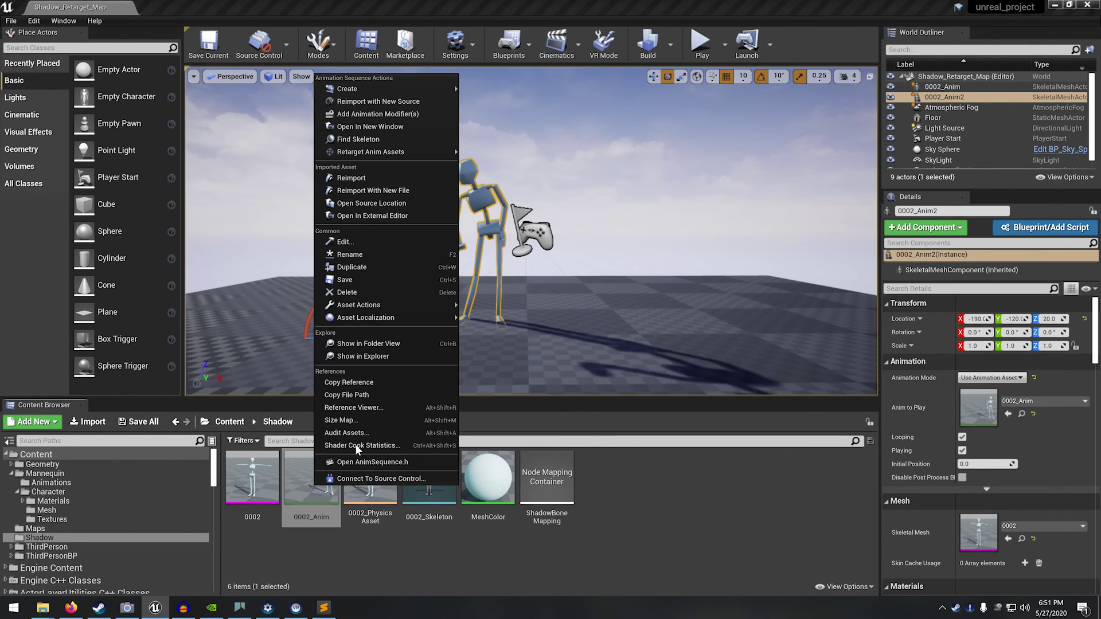
mouse_move(393, 153)
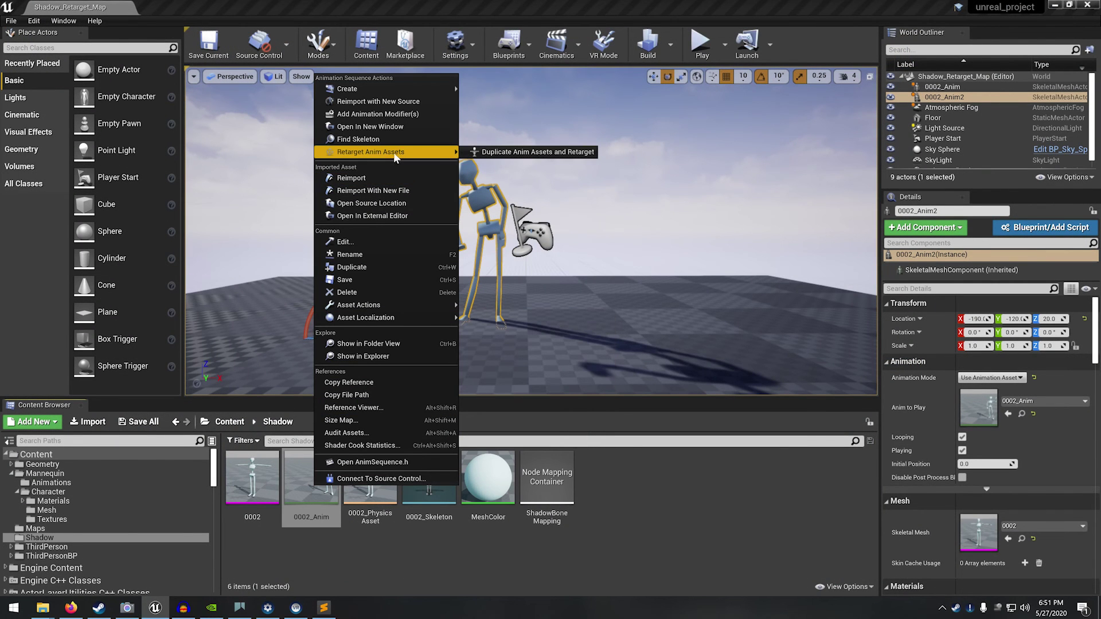
click(476, 153)
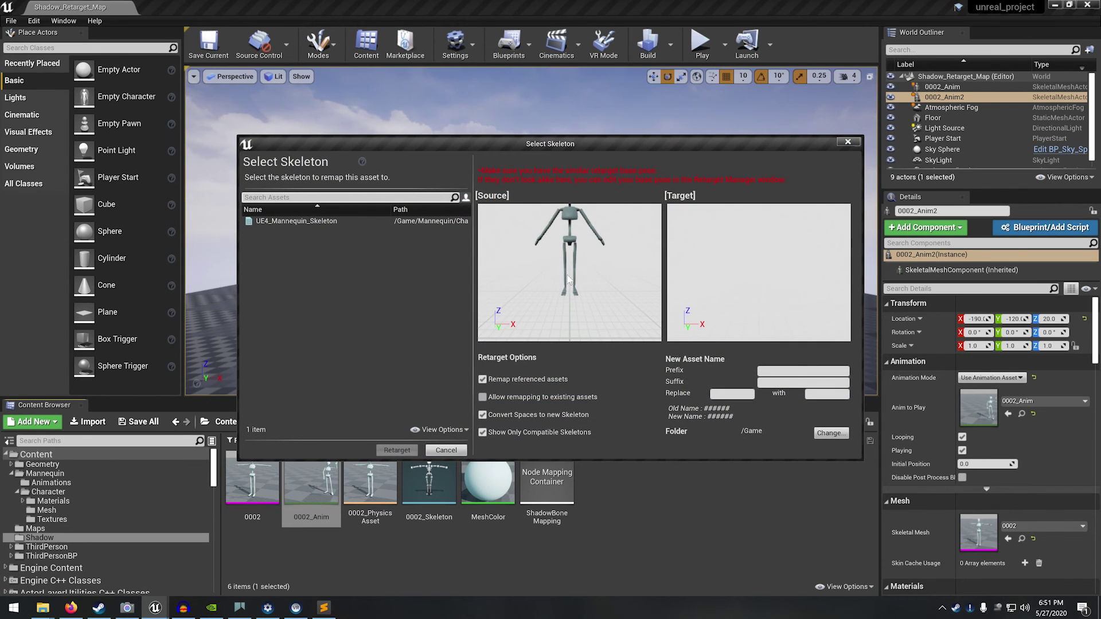
click(309, 221)
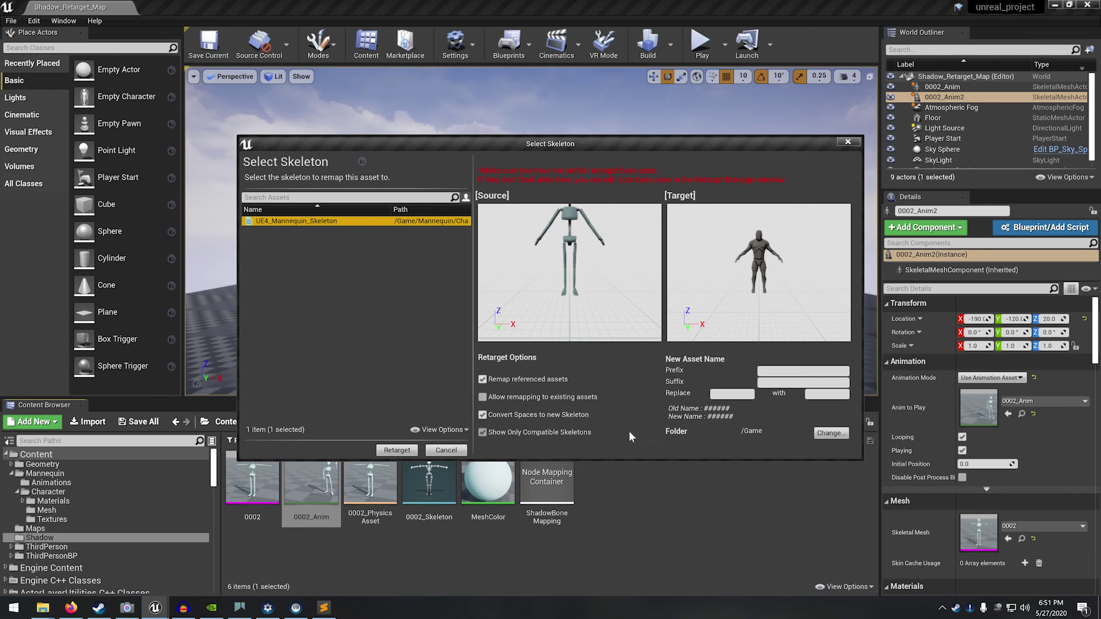
click(396, 450)
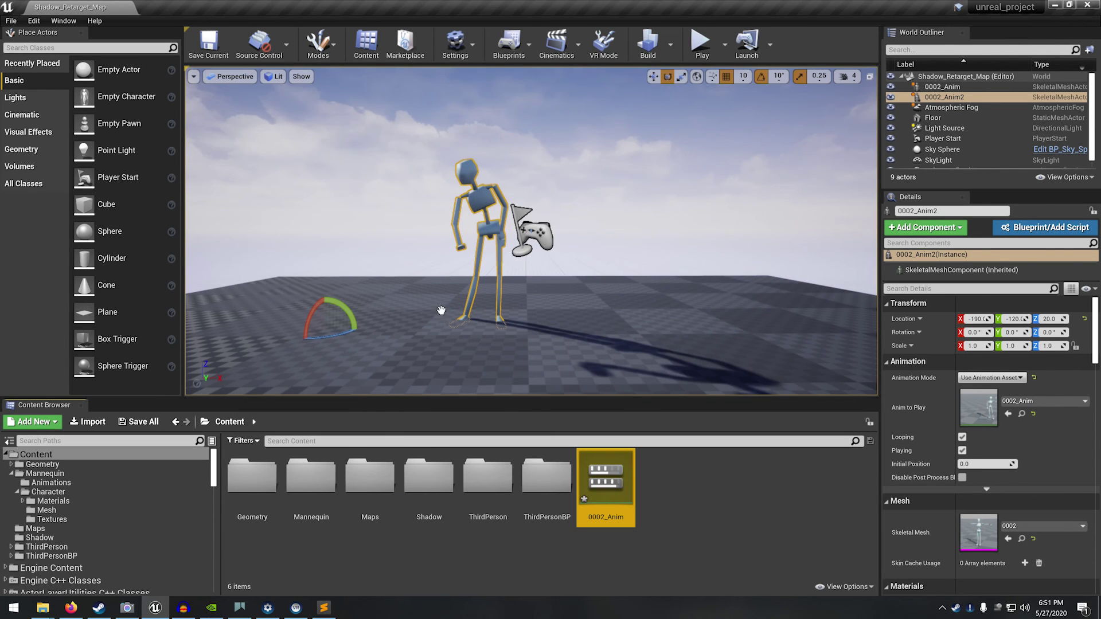
Place the retargeted 0002_Anim in the level beside the Shadow figure, at about X -50, Y -130, Z 20, and play the level.
mouse_move(609, 480)
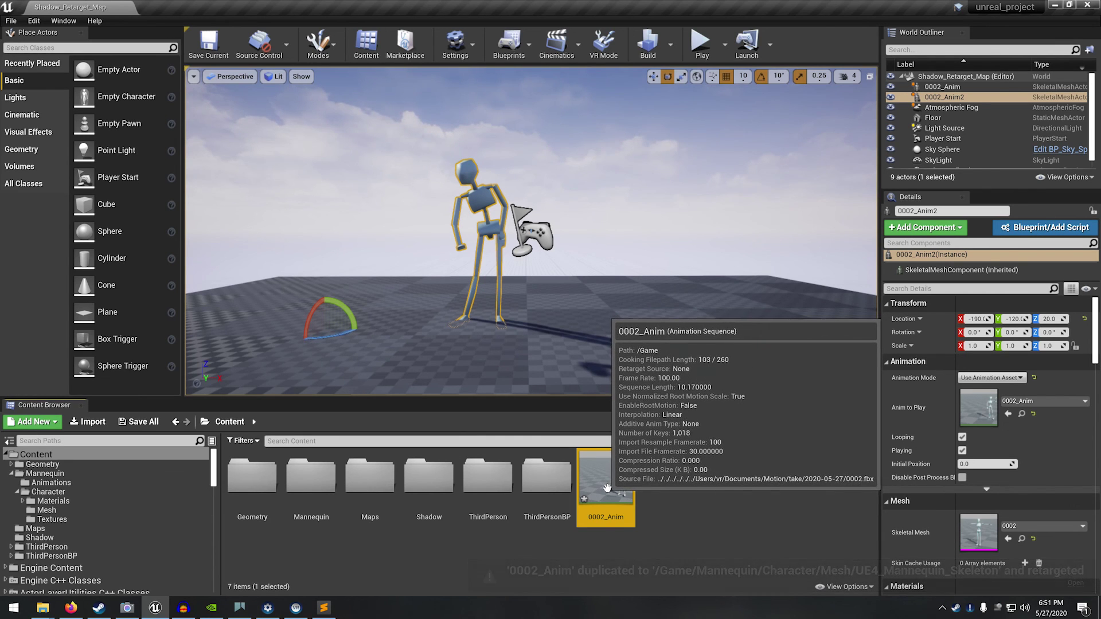
drag(607, 480, 476, 325)
click(609, 229)
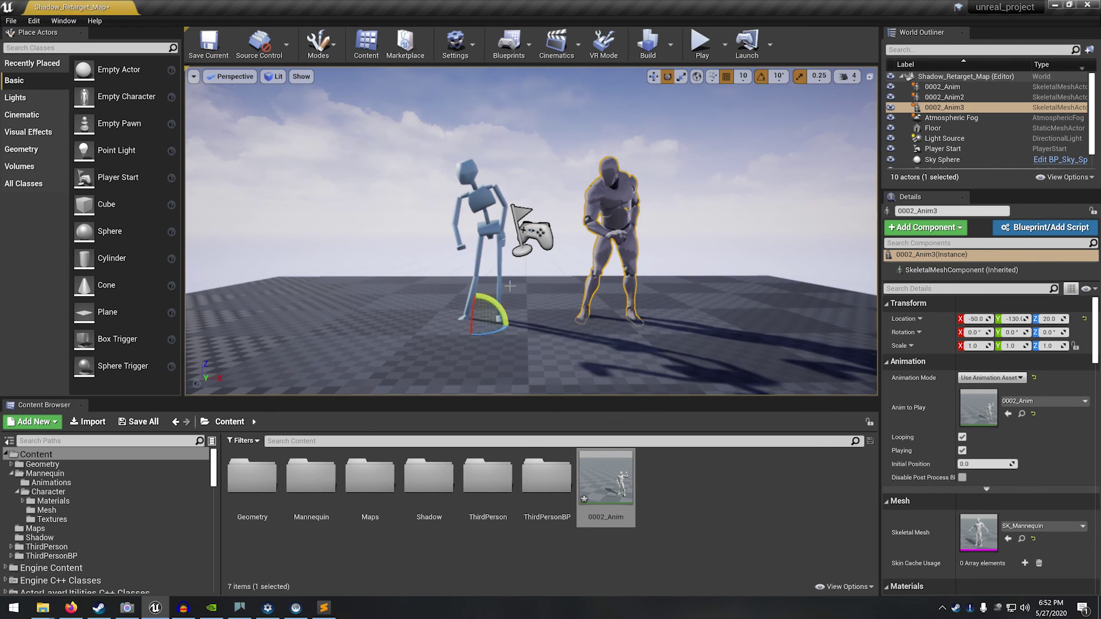
click(701, 43)
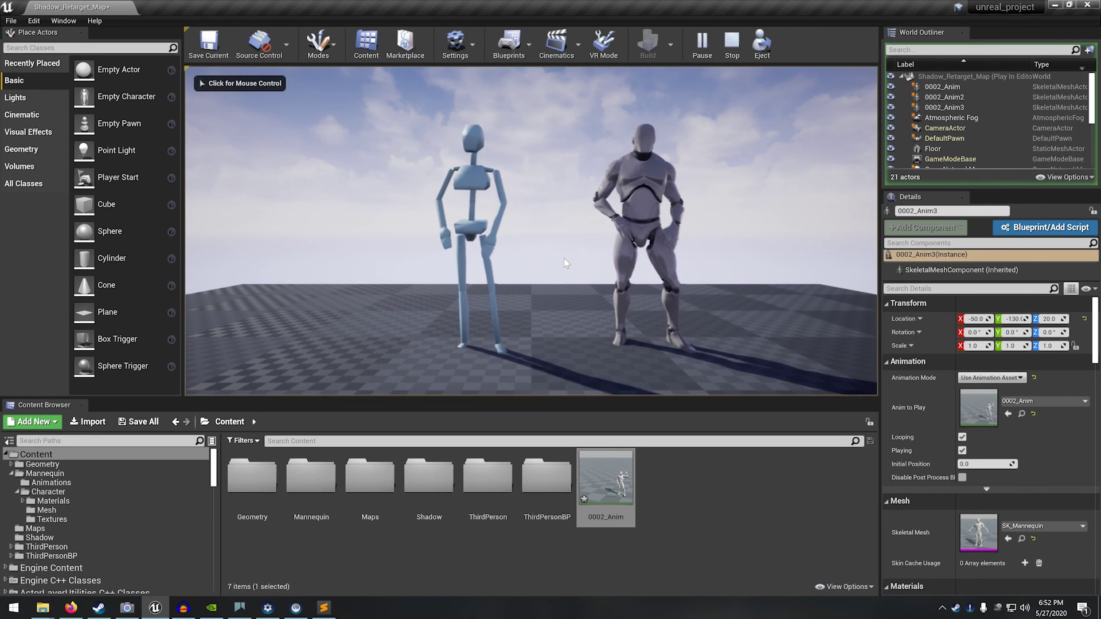